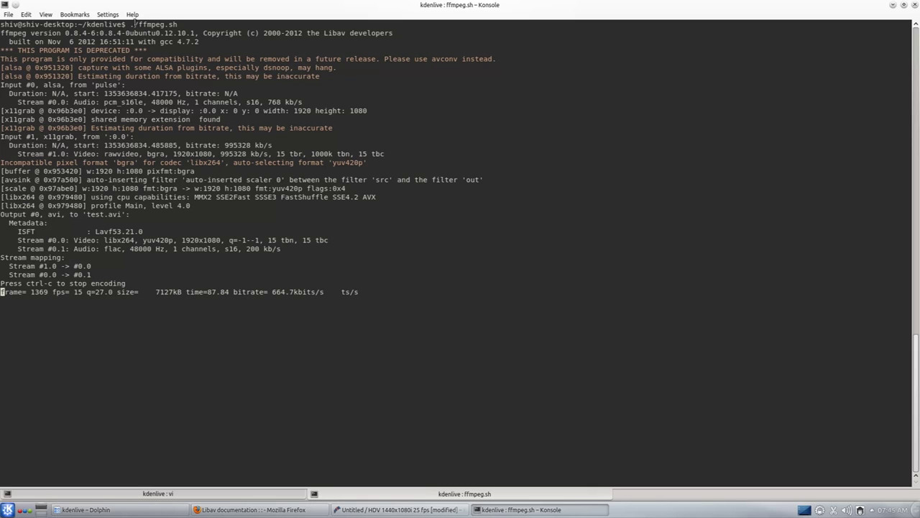
Step: Highlight the command that started the recording, then switch to the tab showing ffmpeg.sh in vi
{"action": "left_click_drag", "start_coordinate": [130, 24], "coordinate": [178, 24]}
{"action": "left_click", "coordinate": [187, 288]}
{"action": "left_click", "coordinate": [164, 494]}
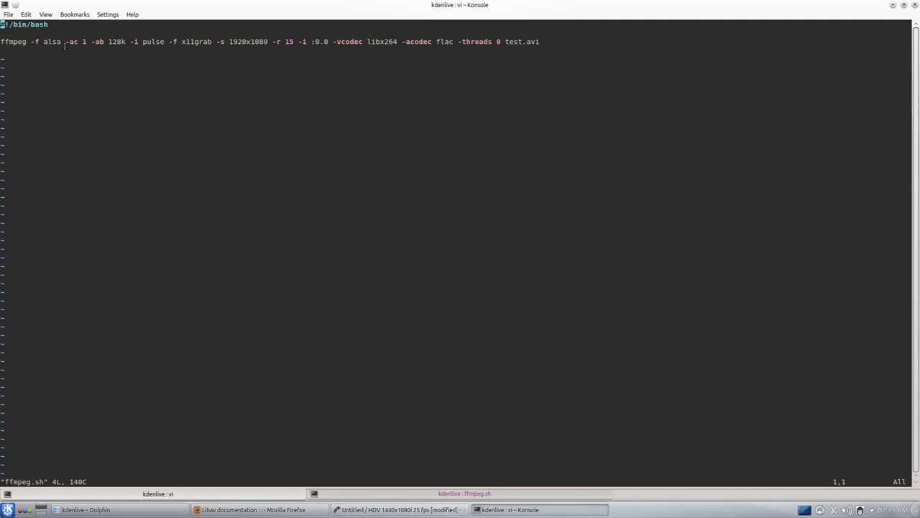
Step: Point out the audio options: alsa input, -ac channels, 128k bitrate and pulse input
{"action": "double_click", "coordinate": [53, 41]}
{"action": "double_click", "coordinate": [72, 41]}
{"action": "left_click", "coordinate": [112, 41]}
{"action": "double_click", "coordinate": [112, 41]}
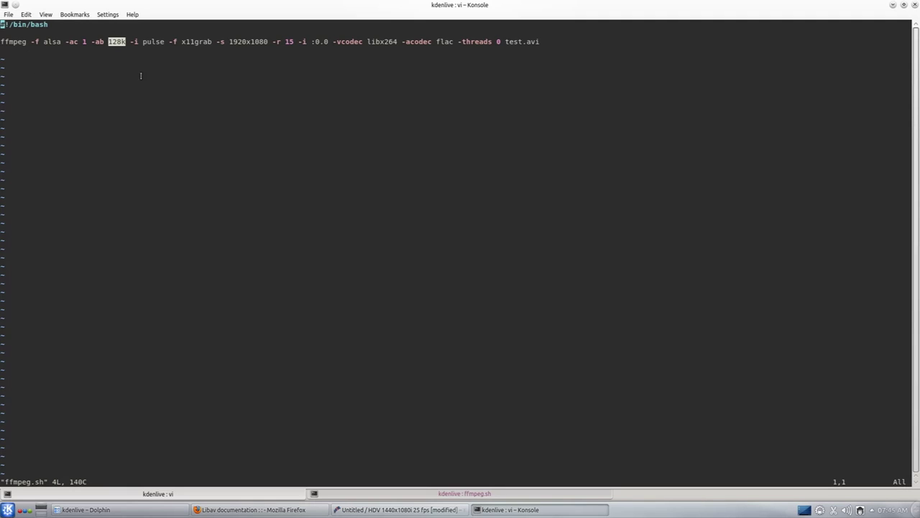
{"action": "left_click", "coordinate": [154, 41]}
{"action": "double_click", "coordinate": [153, 41]}
Step: Point out the video options: x11grab, 1920x1080 size, 15 fps, display :0.0, libx264 and flac codecs
{"action": "double_click", "coordinate": [196, 41]}
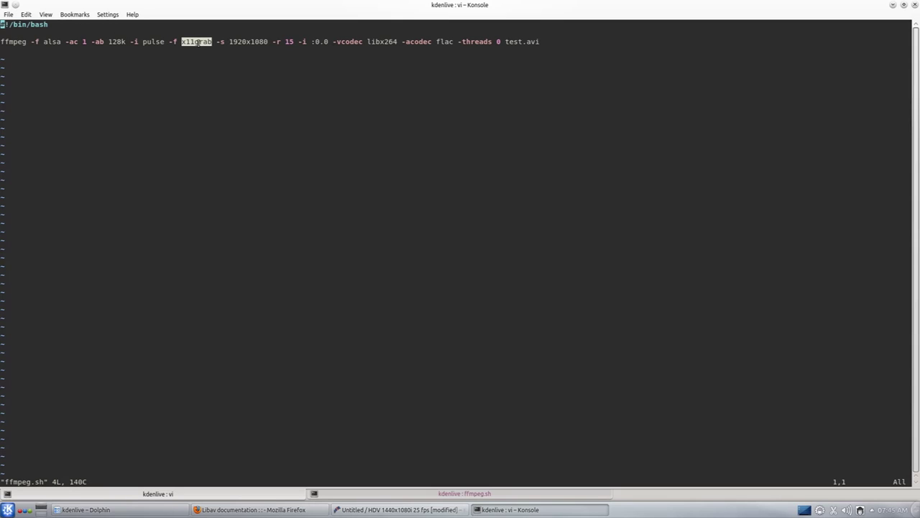
{"action": "double_click", "coordinate": [248, 42]}
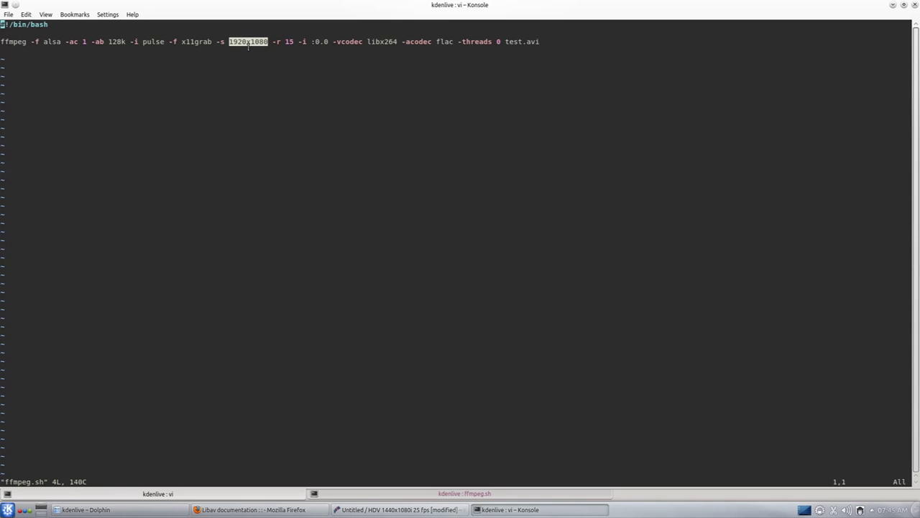
{"action": "double_click", "coordinate": [289, 42]}
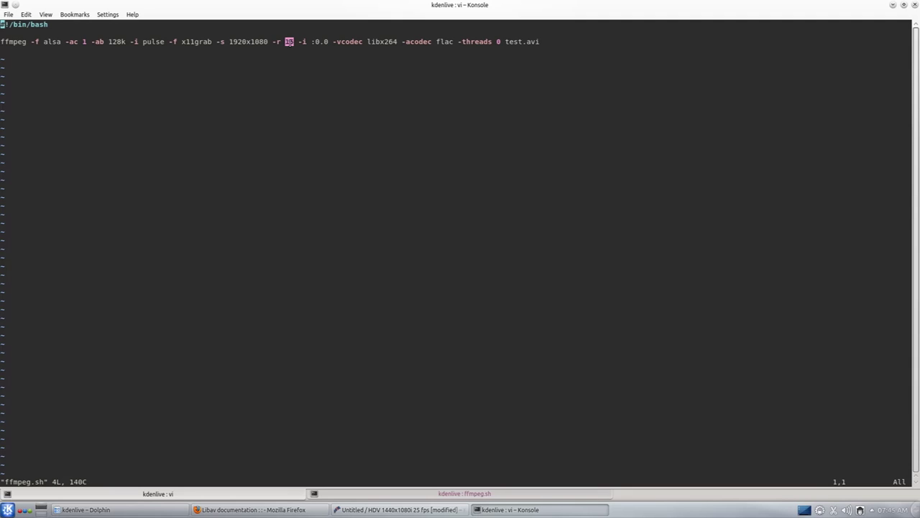
{"action": "double_click", "coordinate": [321, 42]}
{"action": "double_click", "coordinate": [382, 41]}
{"action": "double_click", "coordinate": [446, 42]}
Step: Select the whole ffmpeg command line, then leave vi with :wq
{"action": "triple_click", "coordinate": [514, 42]}
{"action": "left_click", "coordinate": [478, 89]}
{"action": "type", "text": ":wq"}
{"action": "key", "text": "Return"}
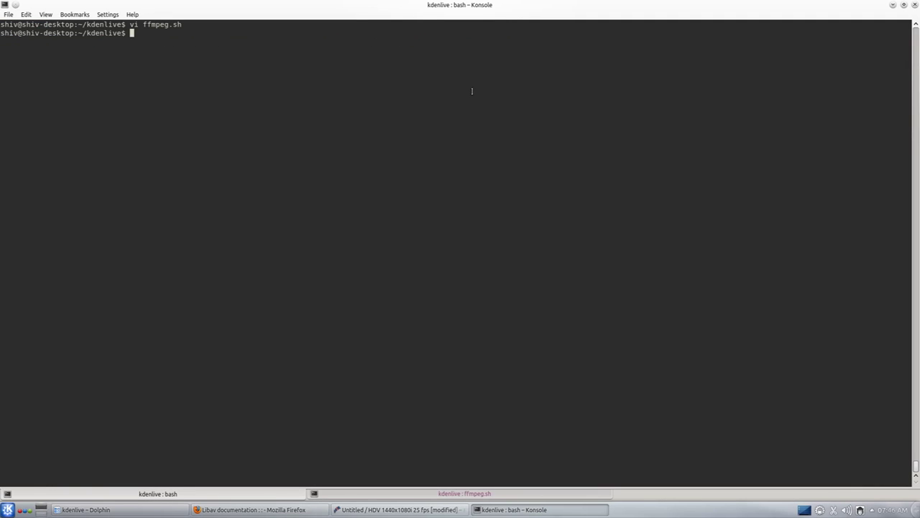
Step: Return to the 'kdenlive : ffmpeg.sh' tab to watch the encode into test.avi
{"action": "left_click", "coordinate": [399, 495]}
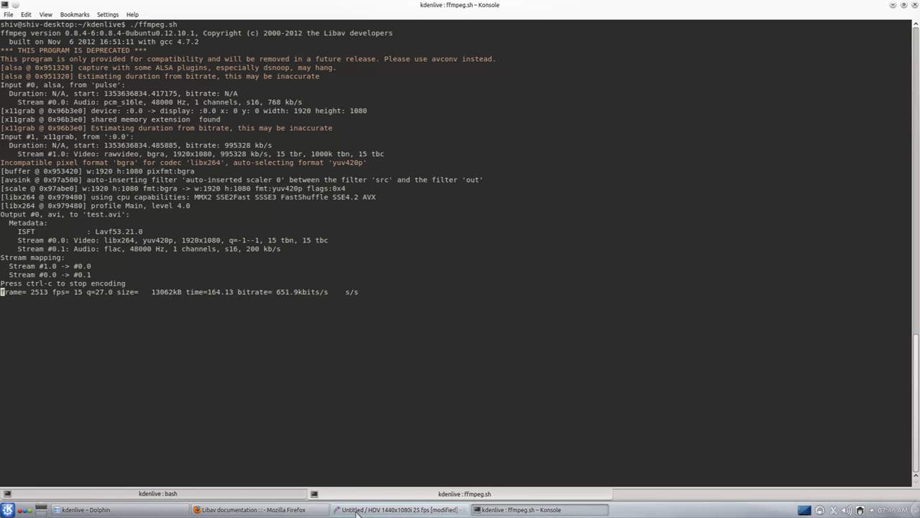
Step: Bring Kdenlive forward, then bring up Dolphin showing the kdenlive folder
{"action": "mouse_move", "coordinate": [357, 512]}
{"action": "left_click", "coordinate": [342, 440]}
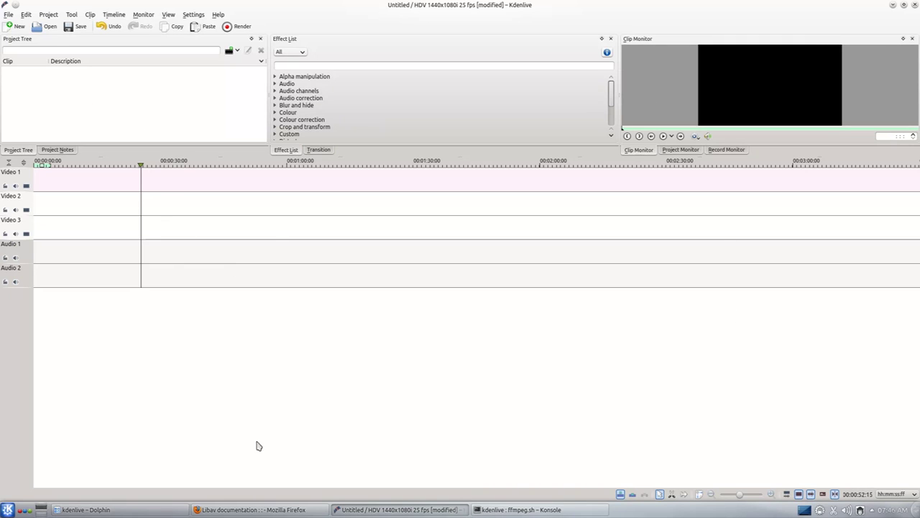
{"action": "left_click", "coordinate": [170, 512]}
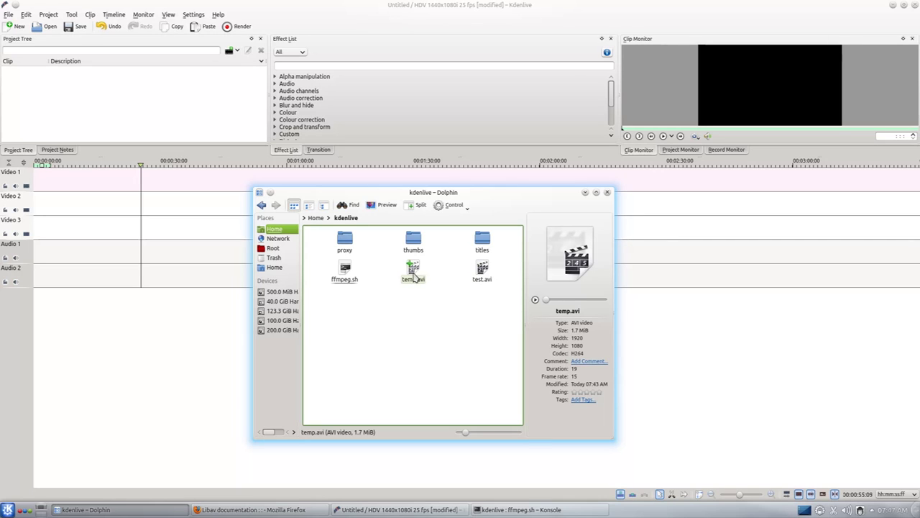
Step: Dismiss the crash and relaunch Kdenlive by typing 'kdenli' into KRunner (Alt+F2)
{"action": "left_click", "coordinate": [150, 310]}
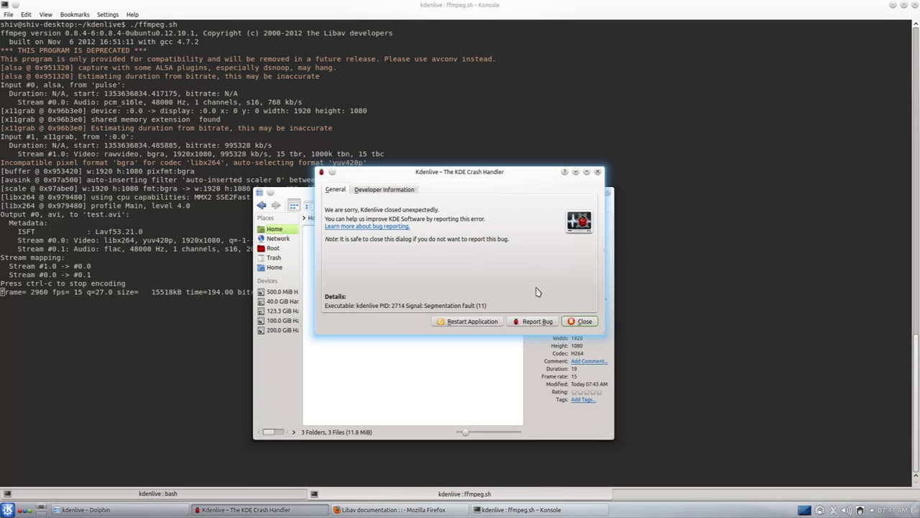
{"action": "left_click", "coordinate": [105, 350]}
{"action": "key", "text": "alt+F2"}
{"action": "type", "text": "kdenlive"}
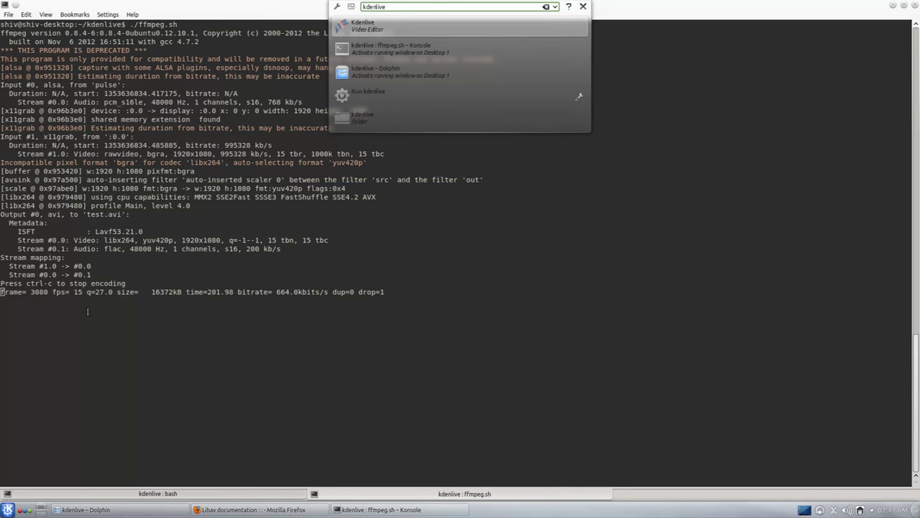
{"action": "key", "text": "Return"}
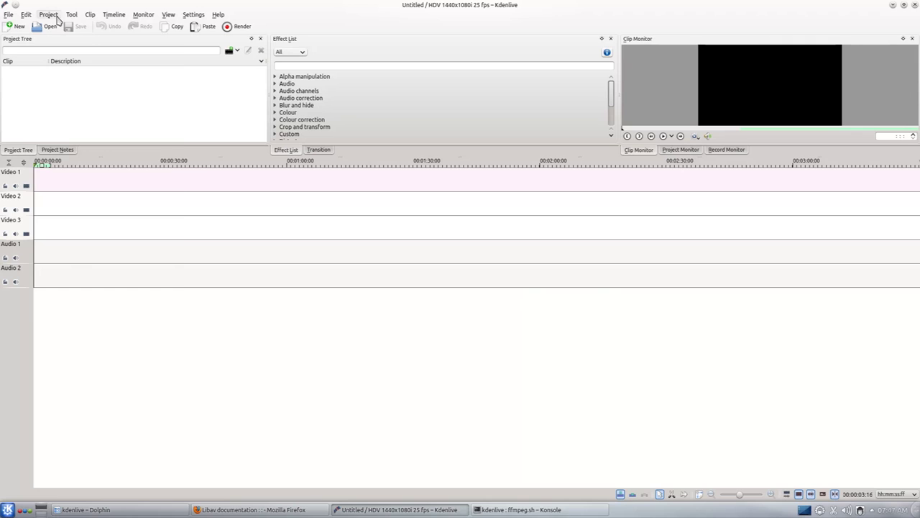
Step: Add temp.avi through Project > Add Clip and accept the profile mismatch notice
{"action": "left_click", "coordinate": [48, 15]}
{"action": "left_click", "coordinate": [69, 28]}
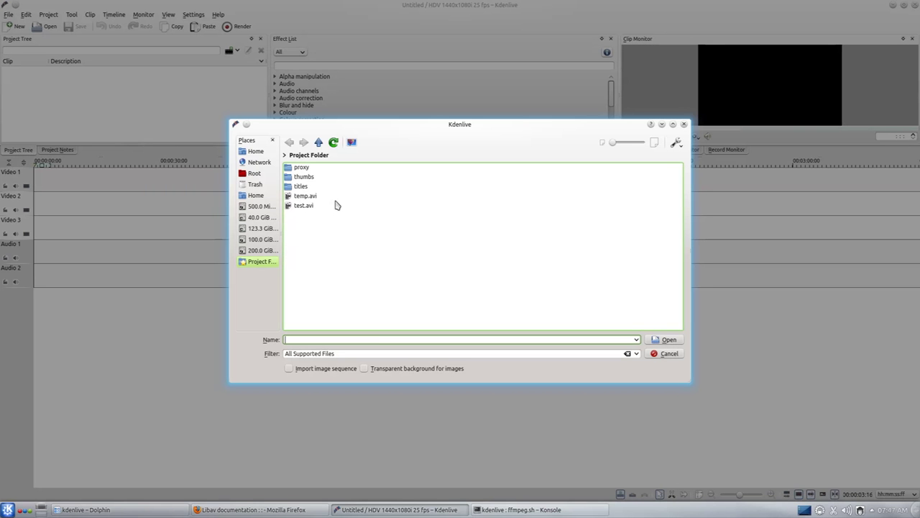
{"action": "double_click", "coordinate": [304, 198]}
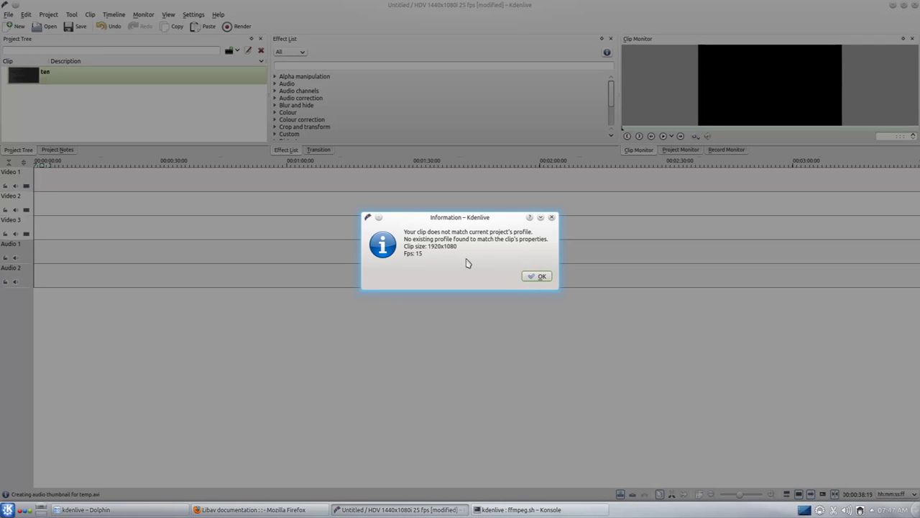
{"action": "left_click", "coordinate": [538, 276]}
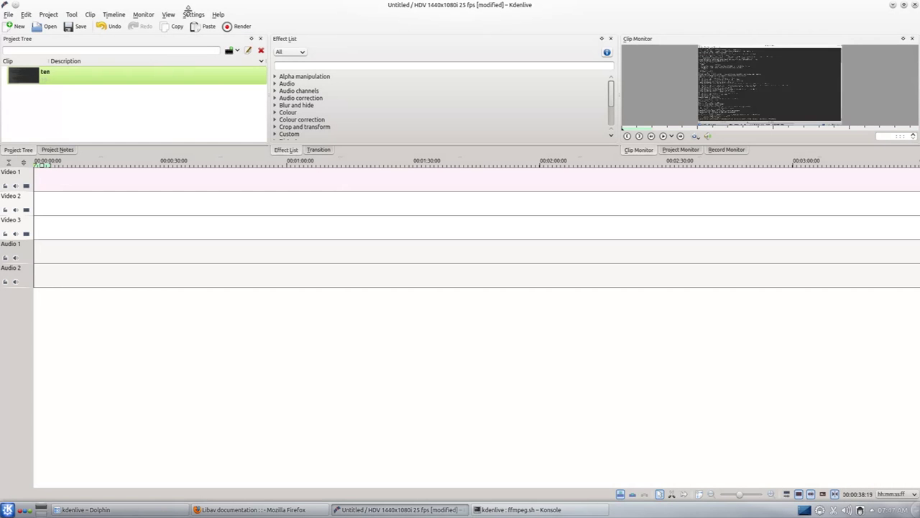
{"action": "left_click", "coordinate": [193, 14]}
{"action": "left_click", "coordinate": [199, 29]}
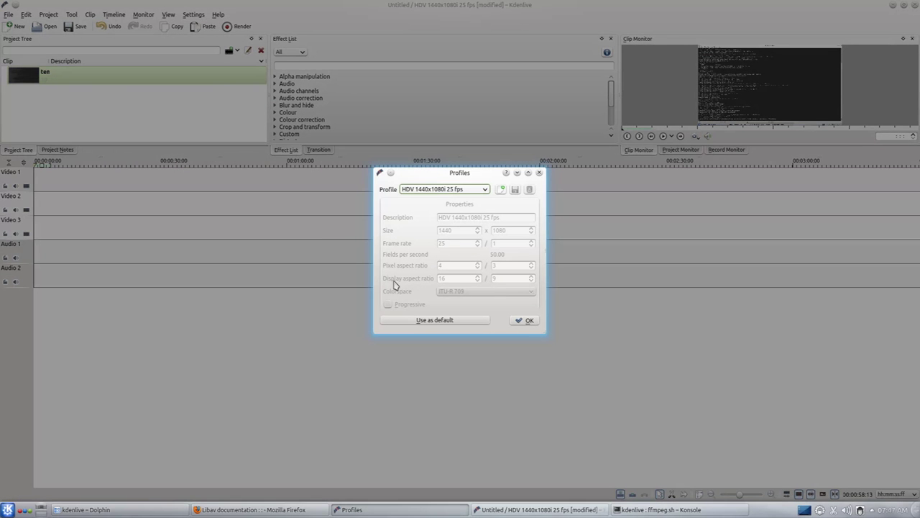
{"action": "left_click", "coordinate": [485, 189]}
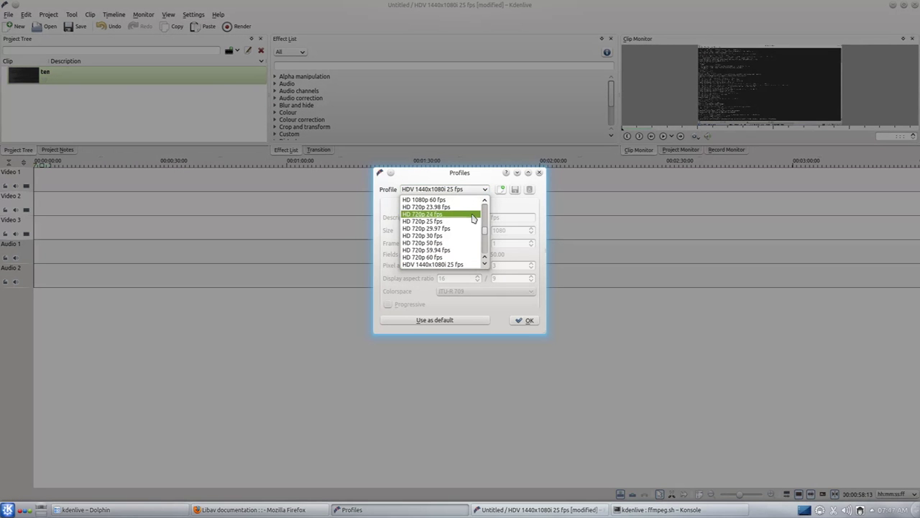
{"action": "scroll", "coordinate": [449, 234], "scroll_direction": "up", "scroll_amount": 7}
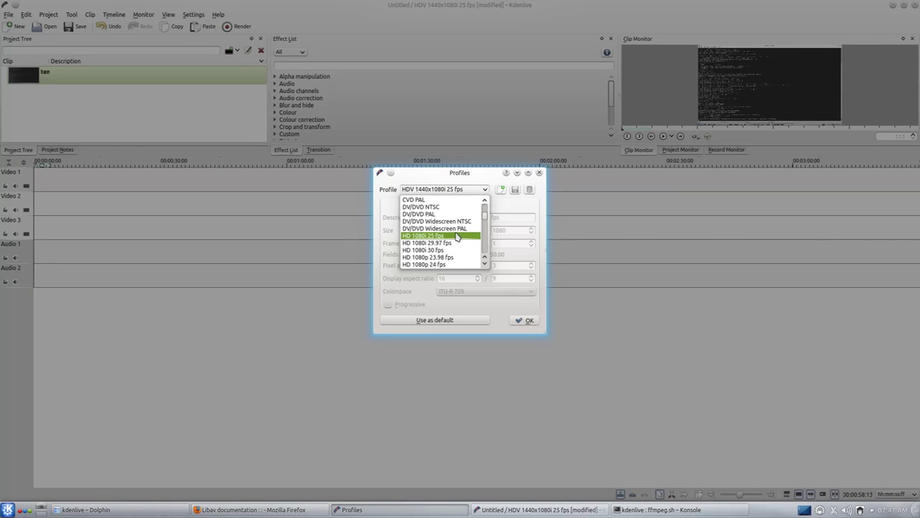
{"action": "scroll", "coordinate": [447, 216], "scroll_direction": "down", "scroll_amount": 1}
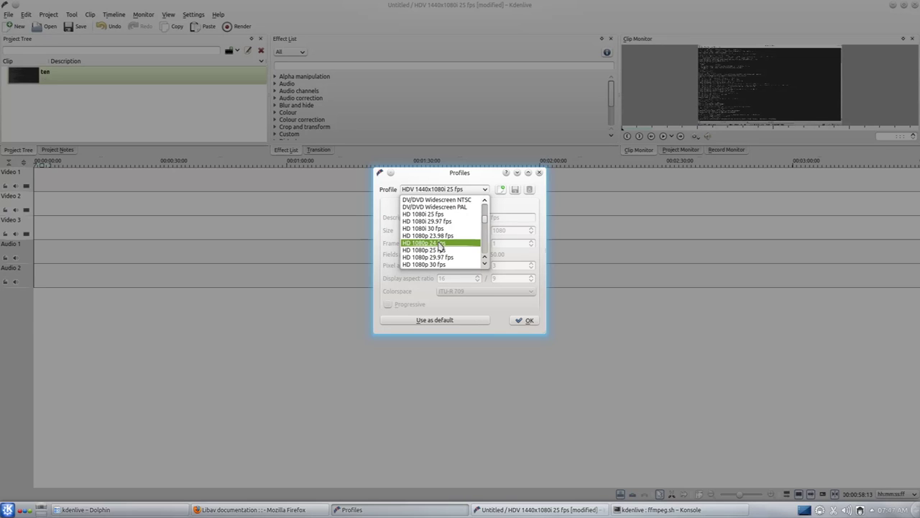
{"action": "left_click", "coordinate": [441, 245]}
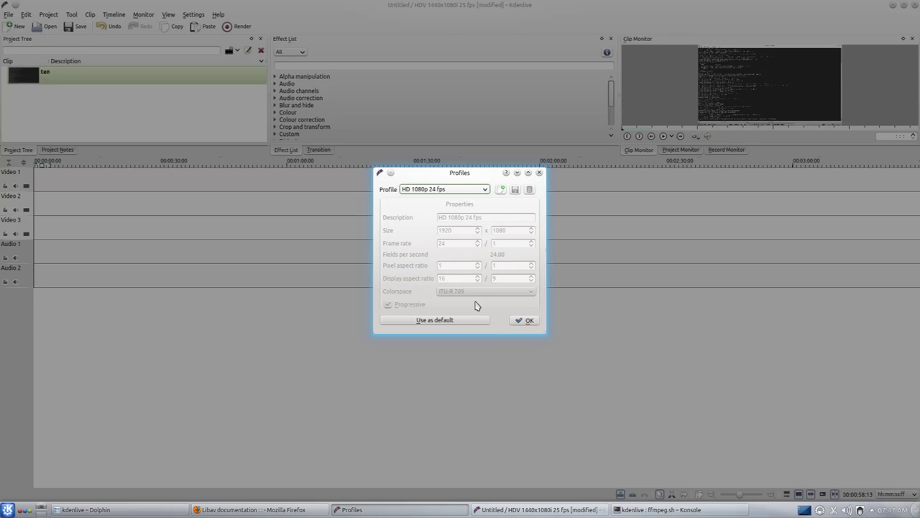
{"action": "left_click", "coordinate": [527, 321]}
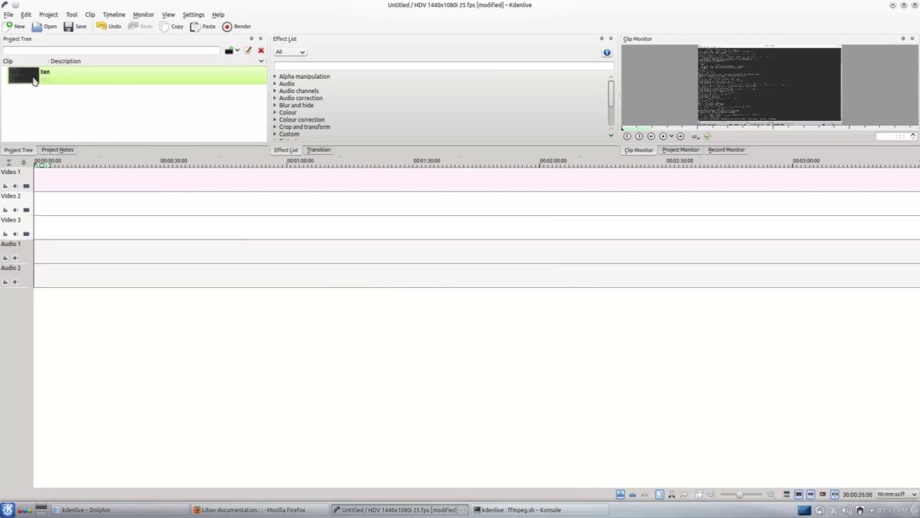
Step: Drag temp.avi to the start of the Video 1 track and make the tracks taller
{"action": "left_click_drag", "start_coordinate": [25, 80], "coordinate": [38, 191]}
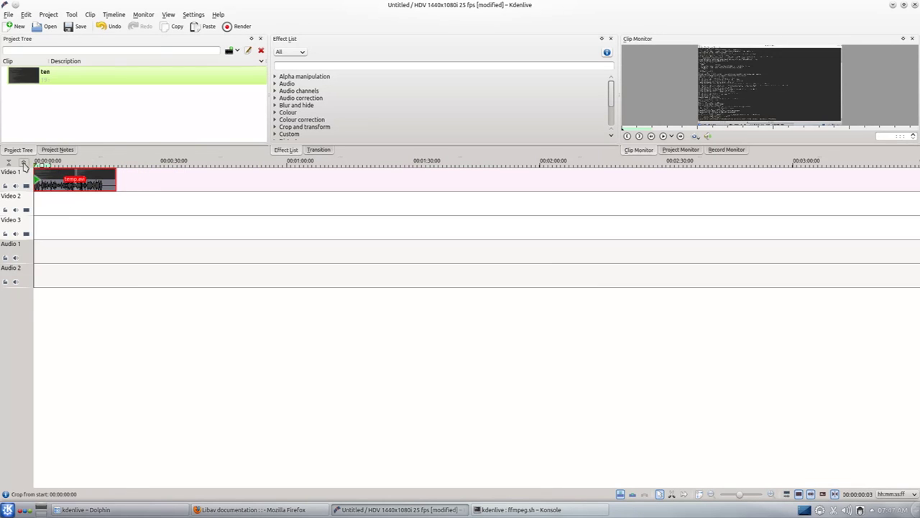
{"action": "left_click", "coordinate": [24, 163]}
{"action": "scroll", "coordinate": [132, 217], "scroll_direction": "up", "scroll_amount": 3}
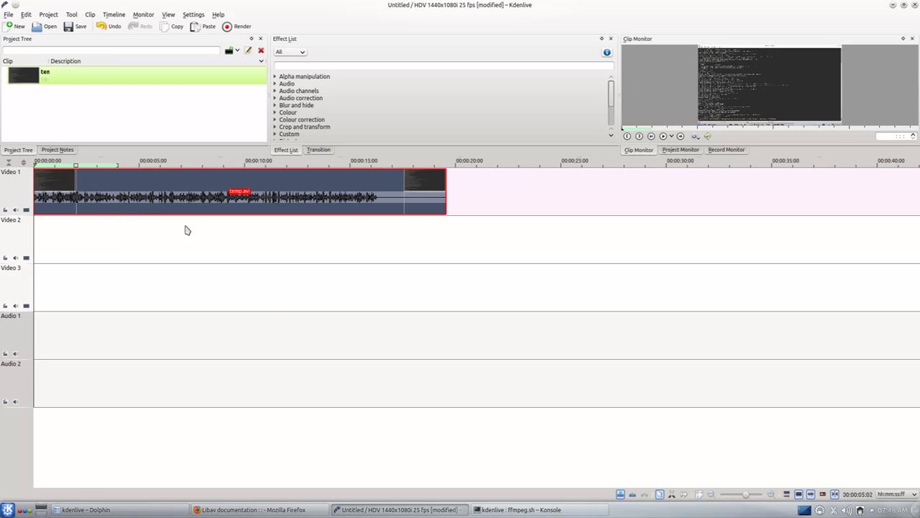
{"action": "scroll", "coordinate": [262, 303], "scroll_direction": "up", "scroll_amount": 1}
{"action": "scroll", "coordinate": [263, 303], "scroll_direction": "up", "scroll_amount": 1}
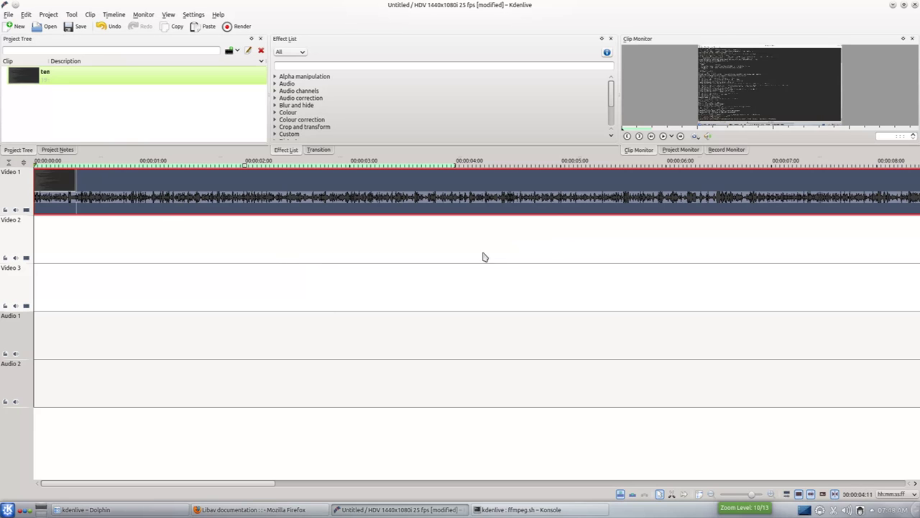
{"action": "scroll", "coordinate": [408, 282], "scroll_direction": "up", "scroll_amount": 1}
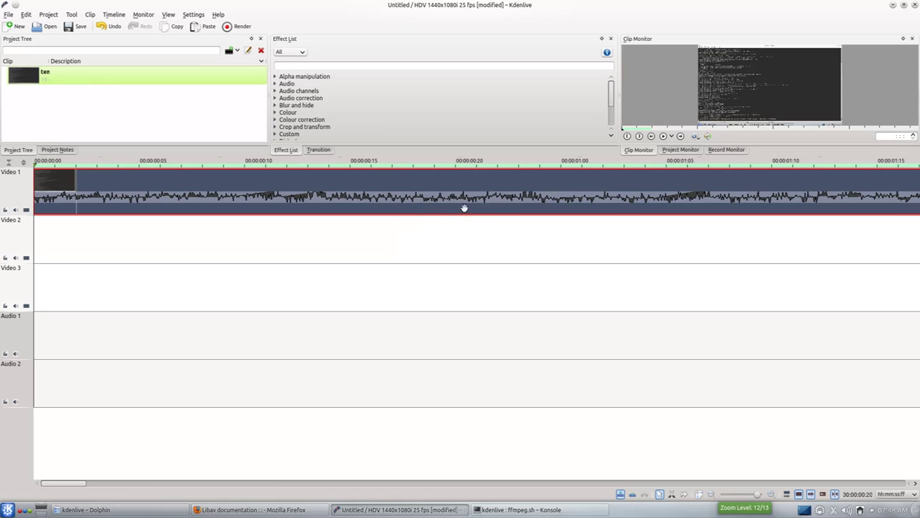
{"action": "scroll", "coordinate": [485, 211], "scroll_direction": "down", "scroll_amount": 1}
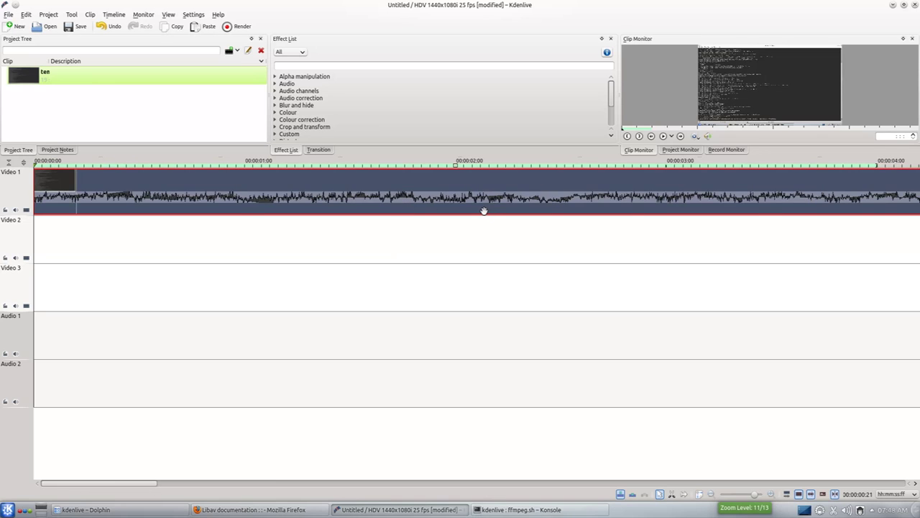
{"action": "scroll", "coordinate": [485, 211], "scroll_direction": "down", "scroll_amount": 1}
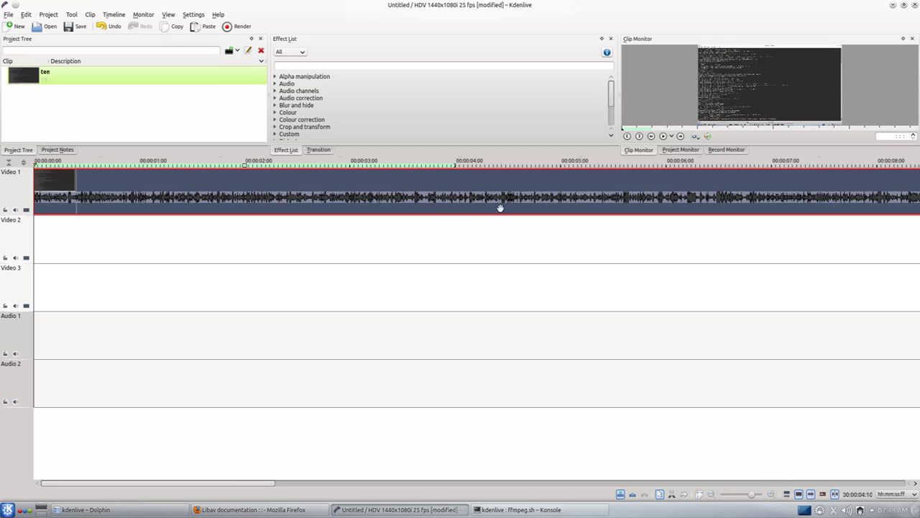
{"action": "scroll", "coordinate": [310, 249], "scroll_direction": "down", "scroll_amount": 1}
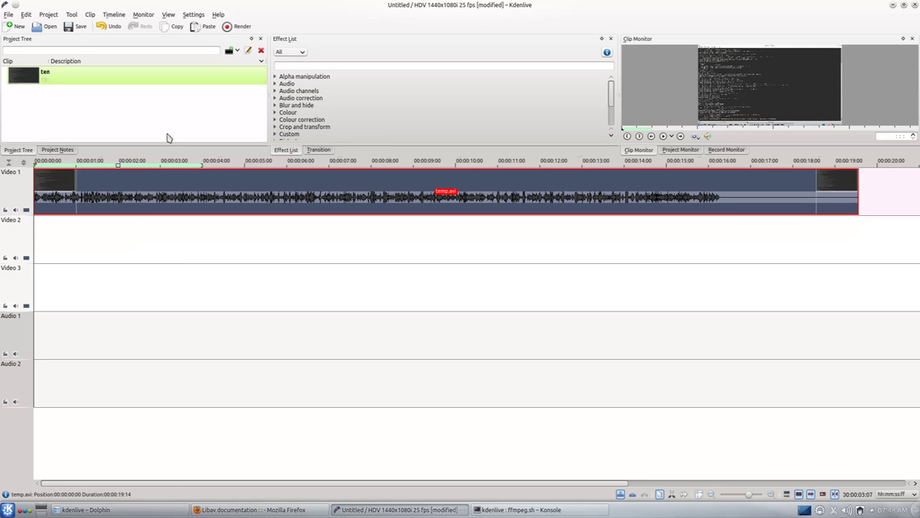
Step: Show the Effect Stack and apply Audio > G-L > Glame Lowpass Filter to temp.avi
{"action": "left_click", "coordinate": [170, 14]}
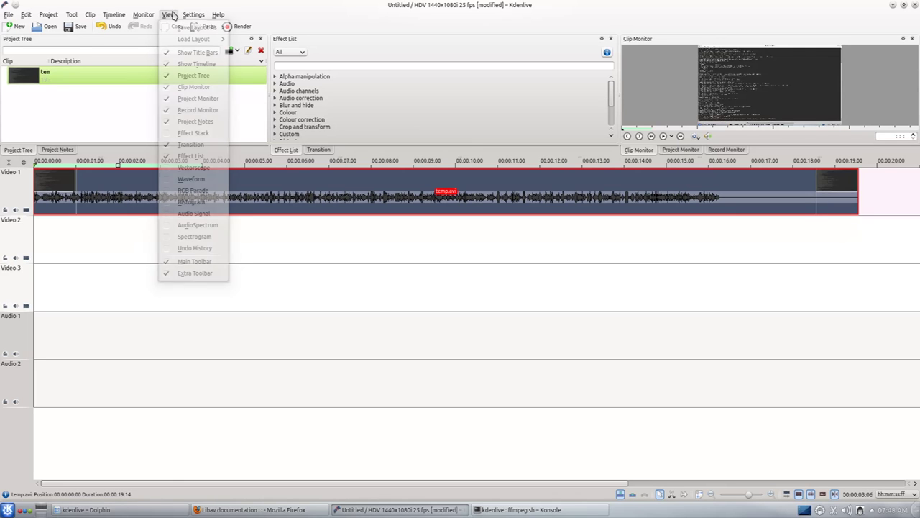
{"action": "left_click", "coordinate": [171, 135]}
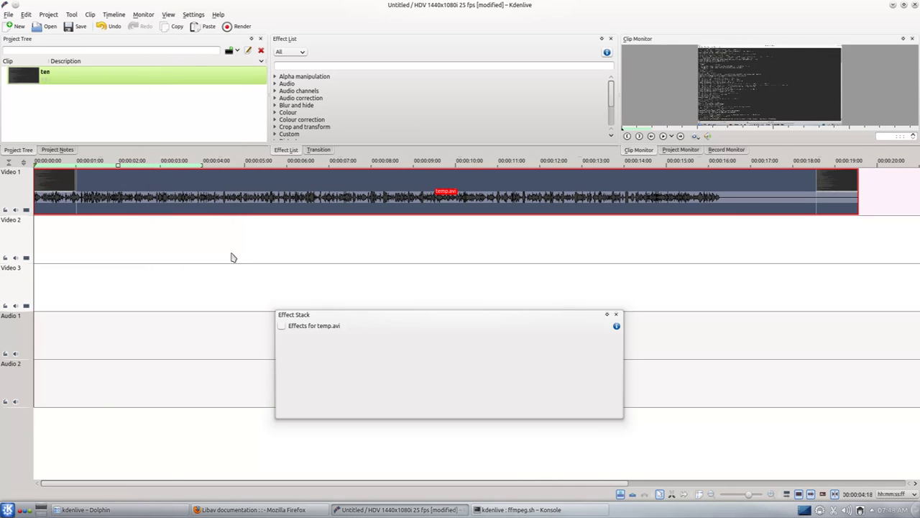
{"action": "right_click", "coordinate": [119, 189]}
{"action": "mouse_move", "coordinate": [189, 327]}
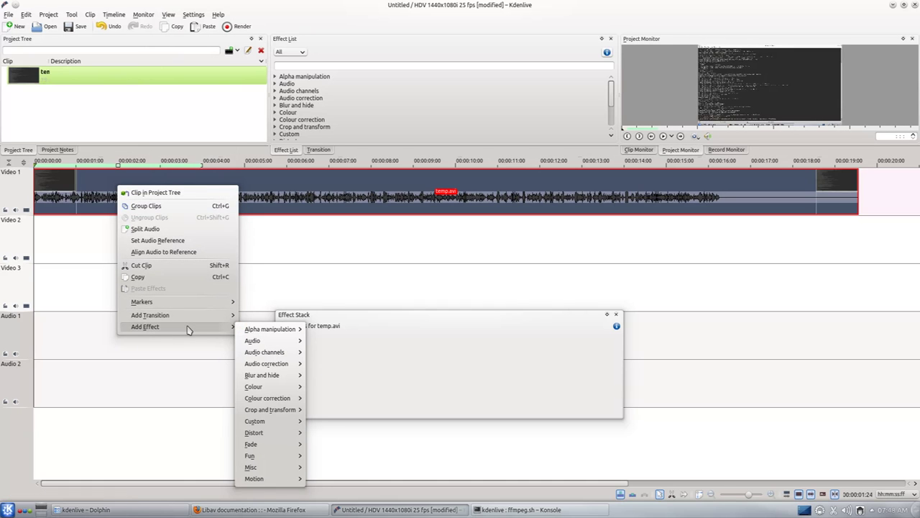
{"action": "mouse_move", "coordinate": [259, 342]}
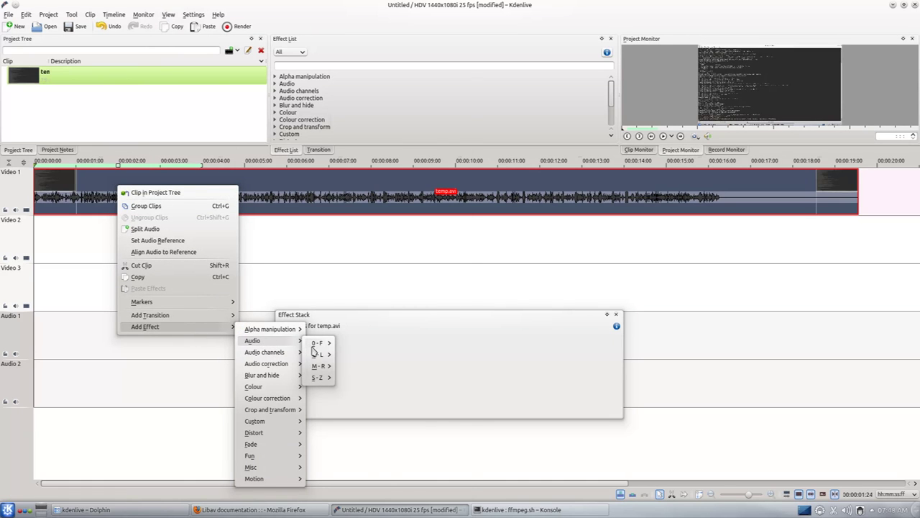
{"action": "mouse_move", "coordinate": [317, 356]}
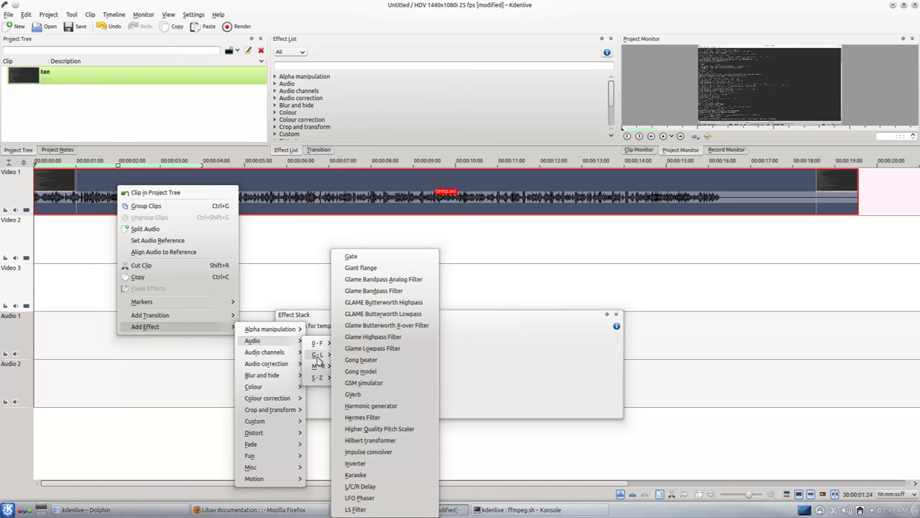
{"action": "left_click", "coordinate": [381, 348]}
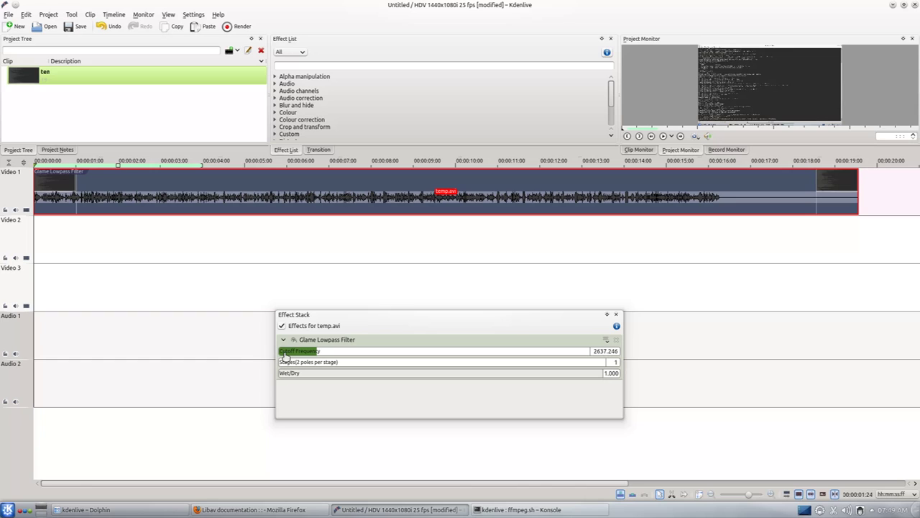
Step: Lower the lowpass cutoff frequency to about 199 and play back from four seconds to preview
{"action": "left_click", "coordinate": [285, 355]}
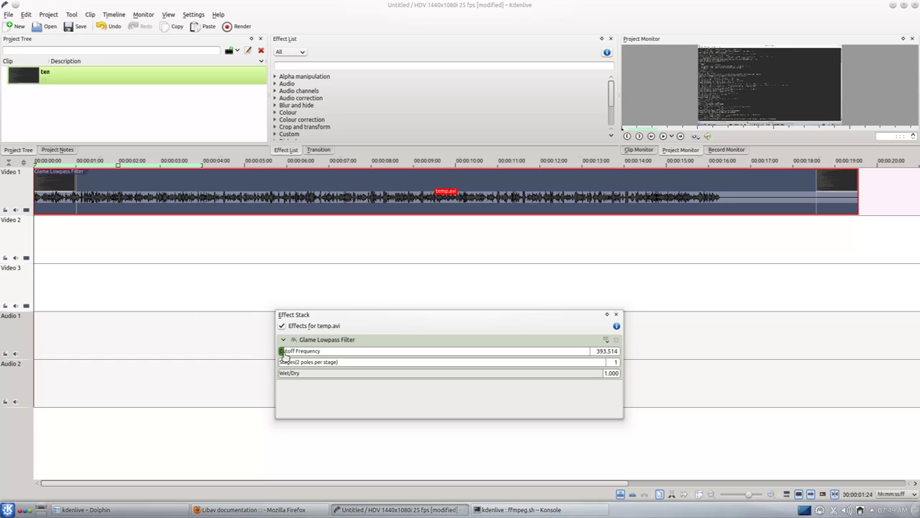
{"action": "left_click_drag", "start_coordinate": [285, 355], "coordinate": [281, 355]}
{"action": "left_click_drag", "start_coordinate": [284, 352], "coordinate": [286, 352]}
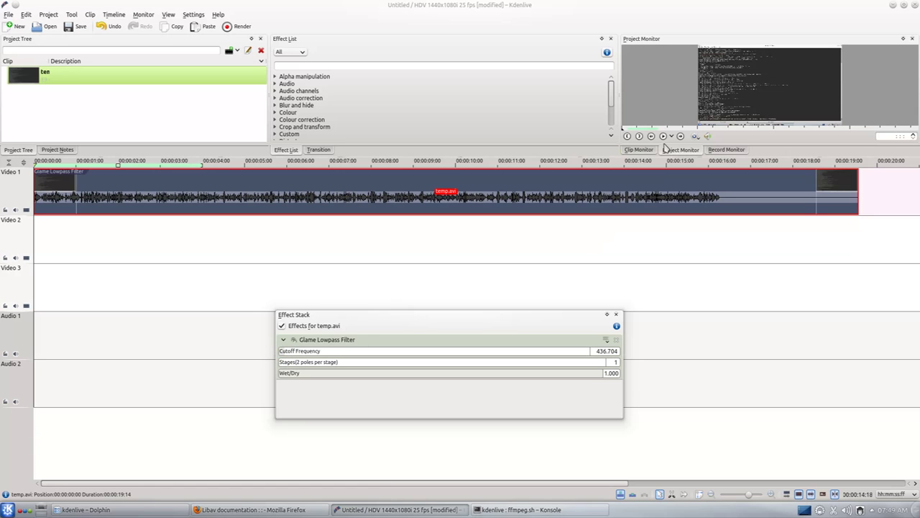
{"action": "key", "text": "space"}
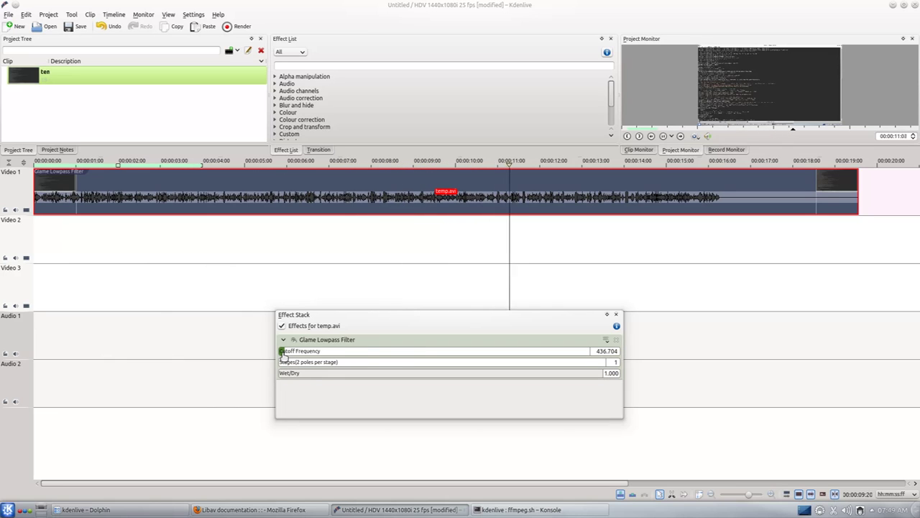
{"action": "left_click", "coordinate": [283, 352]}
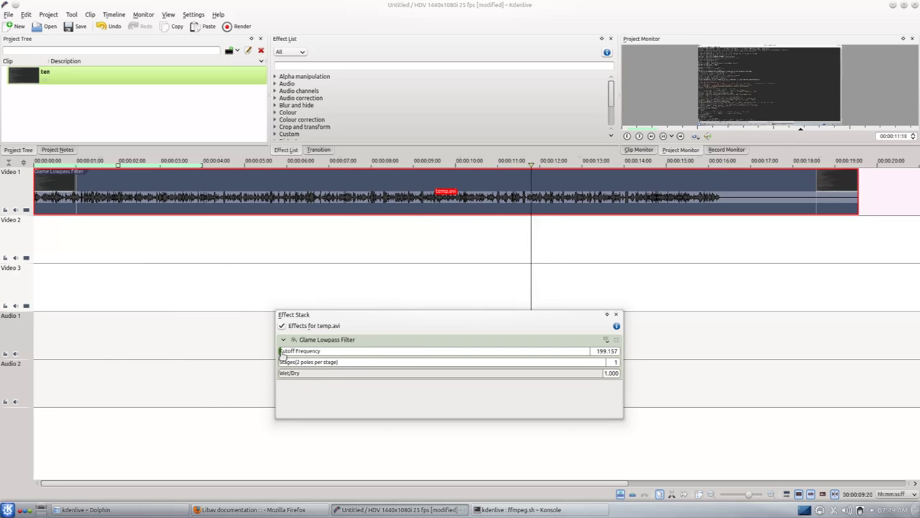
{"action": "left_click", "coordinate": [229, 168]}
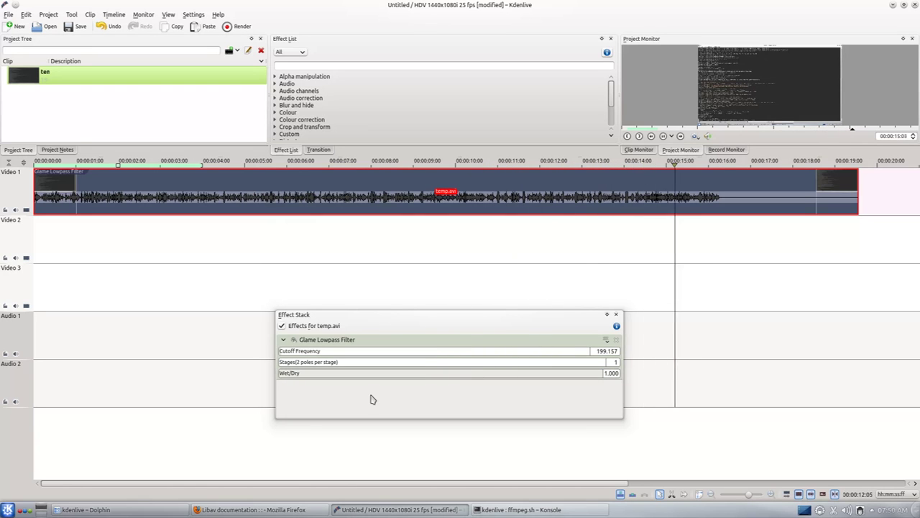
Step: Add Audio correction > Volume (keyframable) with gain 186, then play from the clip's start to preview
{"action": "right_click", "coordinate": [128, 196]}
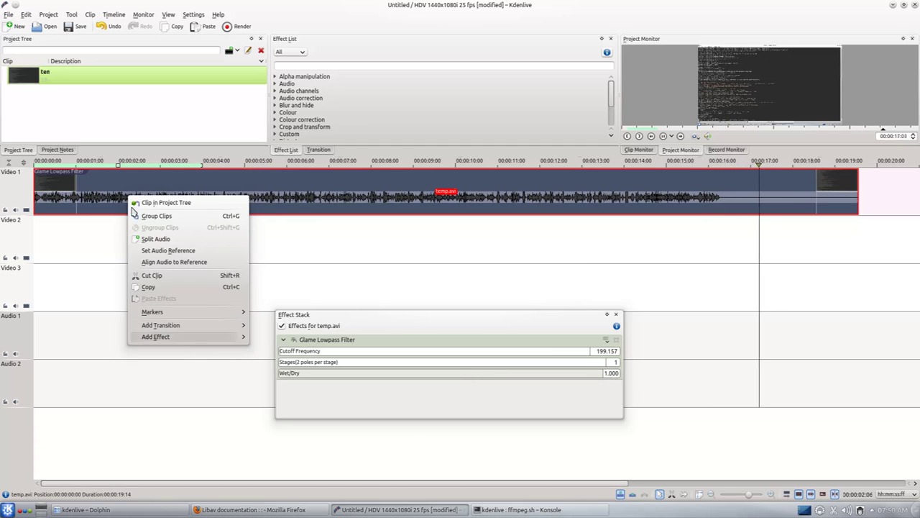
{"action": "mouse_move", "coordinate": [199, 343]}
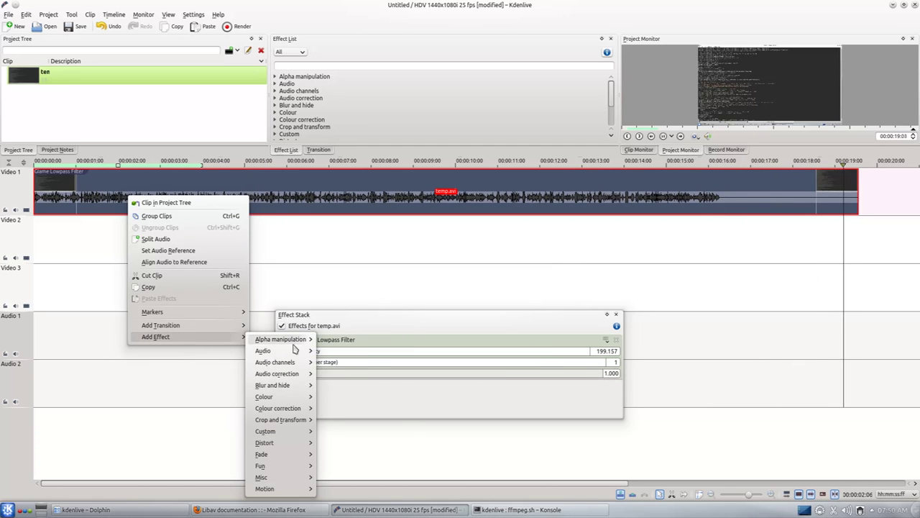
{"action": "mouse_move", "coordinate": [302, 366]}
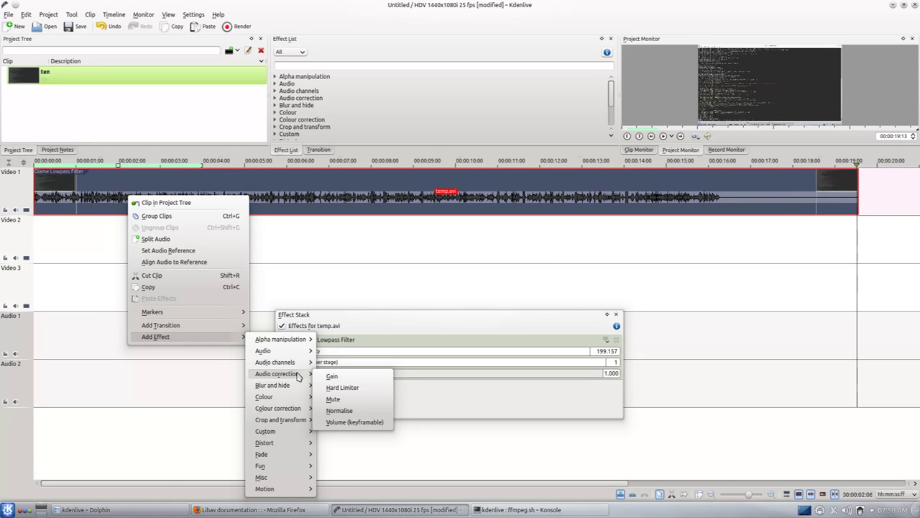
{"action": "left_click", "coordinate": [349, 422]}
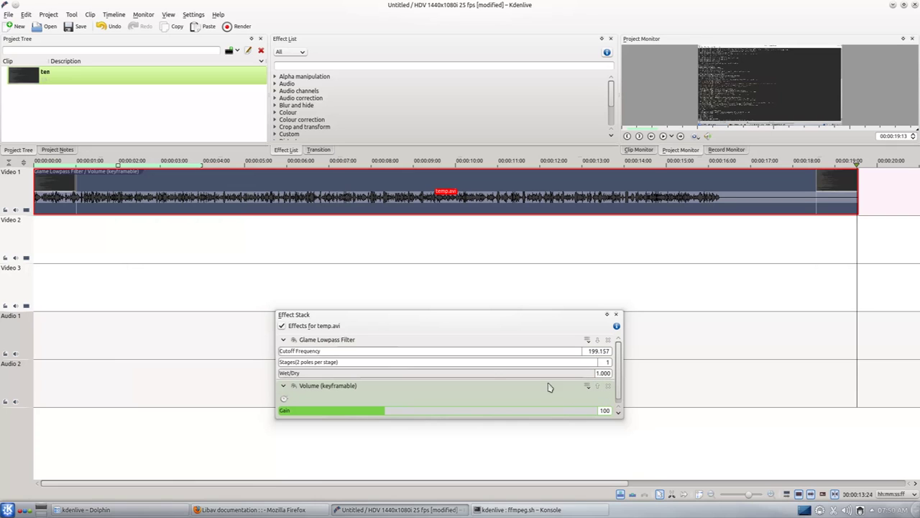
{"action": "left_click_drag", "start_coordinate": [402, 417], "coordinate": [476, 419]}
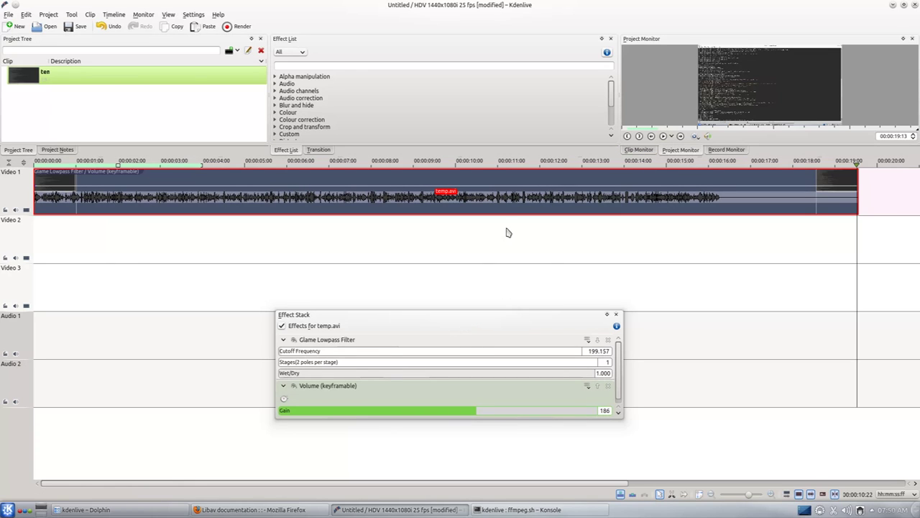
{"action": "left_click", "coordinate": [88, 164]}
{"action": "left_click", "coordinate": [663, 135]}
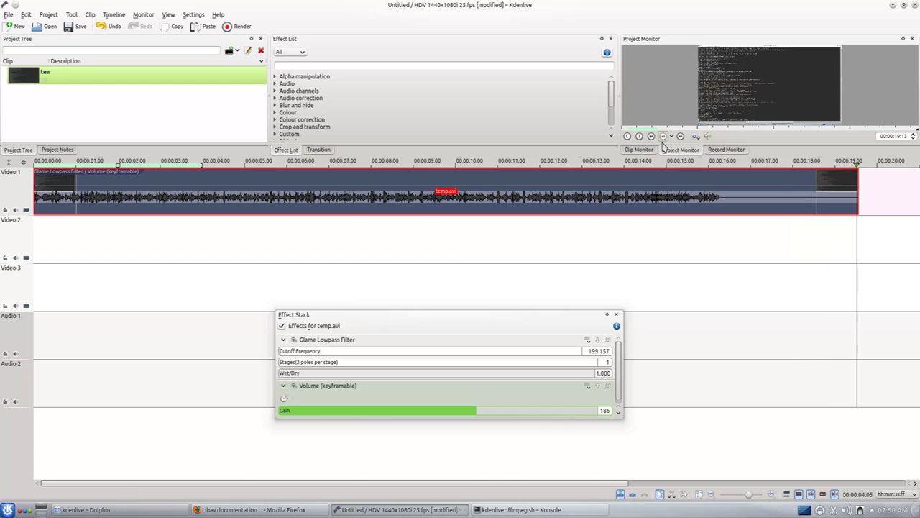
Step: Close the Effect Stack, rewind to about two seconds, and check system volume in KMix before closing it
{"action": "left_click", "coordinate": [855, 165]}
{"action": "left_click", "coordinate": [123, 166]}
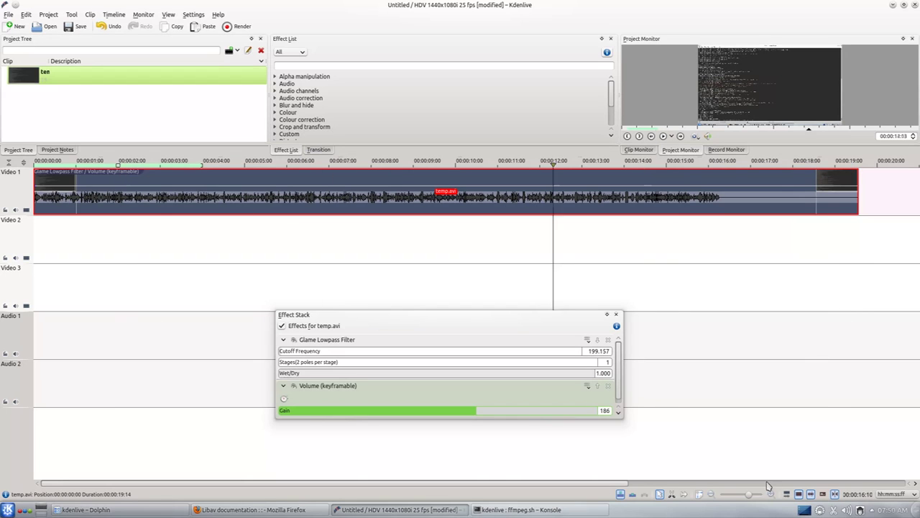
{"action": "left_click", "coordinate": [848, 509]}
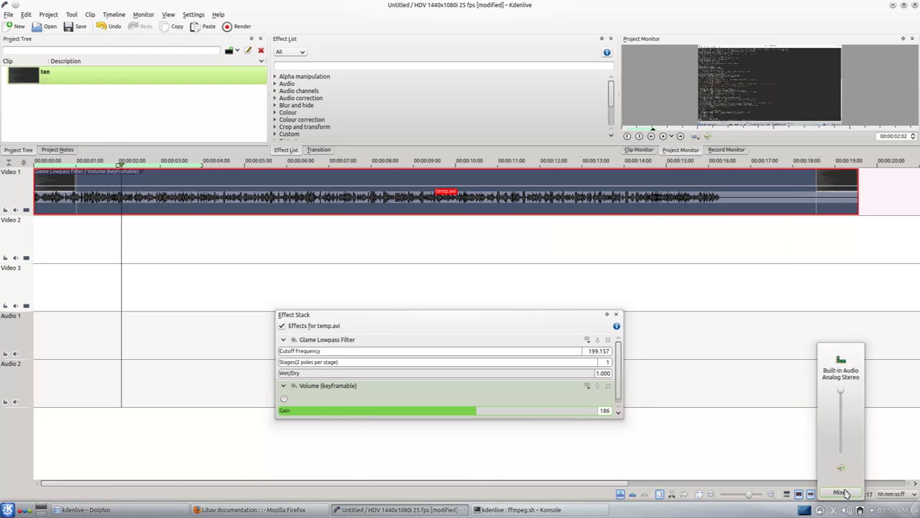
{"action": "left_click", "coordinate": [843, 492]}
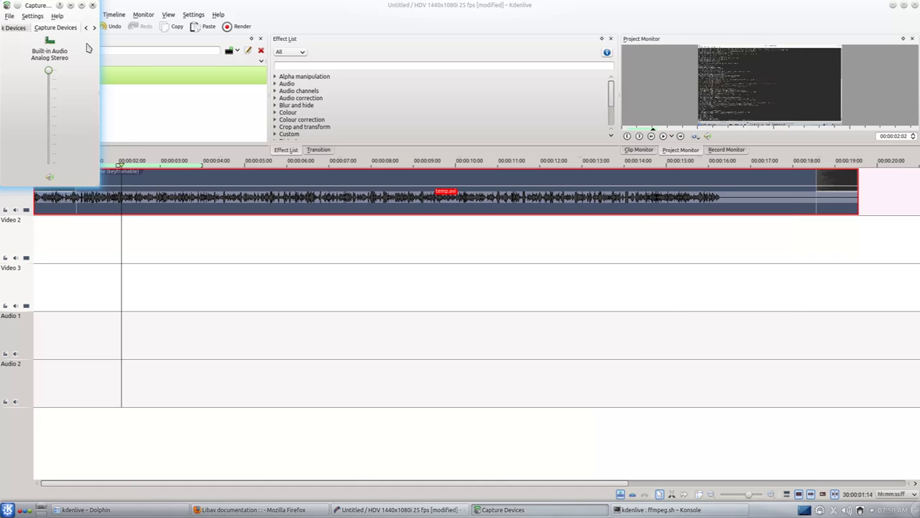
{"action": "left_click_drag", "start_coordinate": [39, 6], "coordinate": [270, 171]}
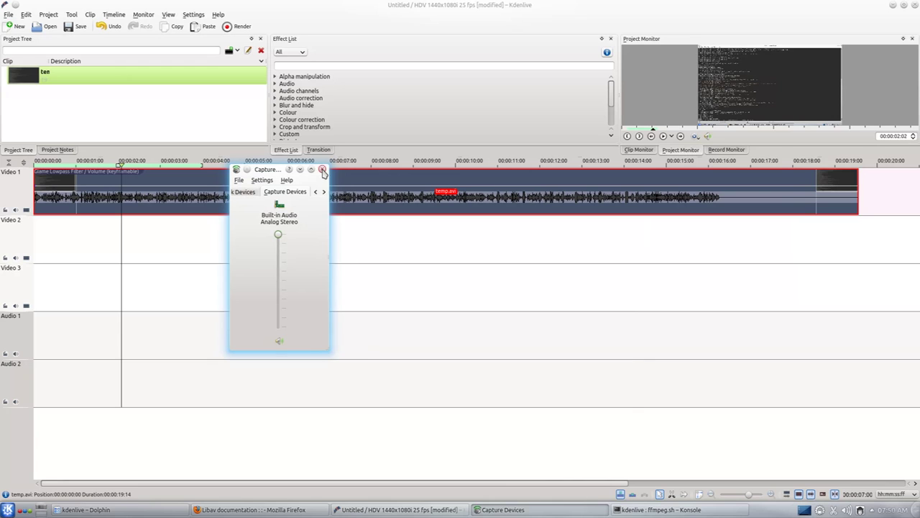
{"action": "left_click", "coordinate": [322, 170]}
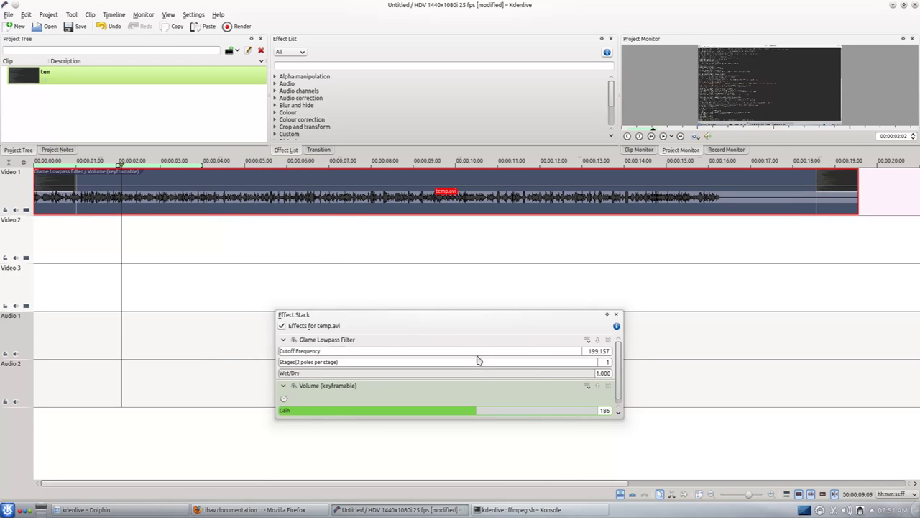
Step: Close the effect stack, scrub the playhead to about 00:00:06:16, and open the Rendering dialog
{"action": "left_click", "coordinate": [617, 317]}
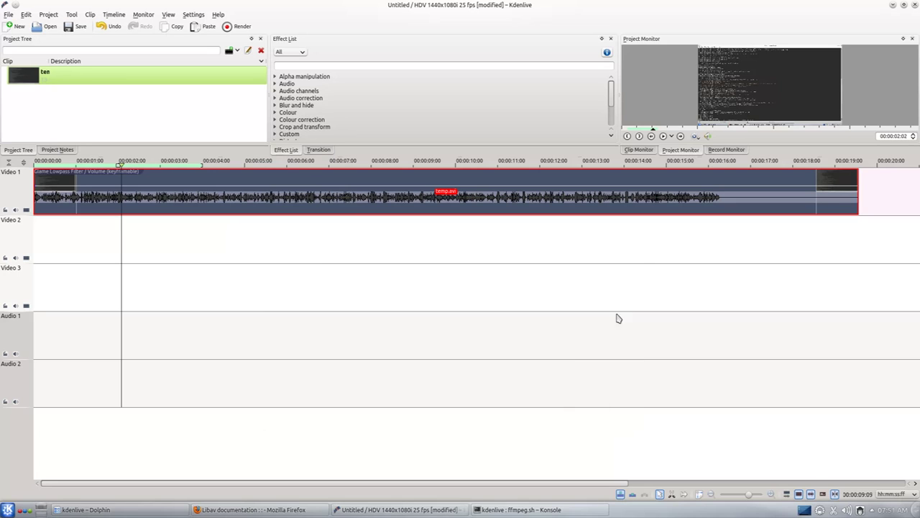
{"action": "left_click", "coordinate": [412, 327]}
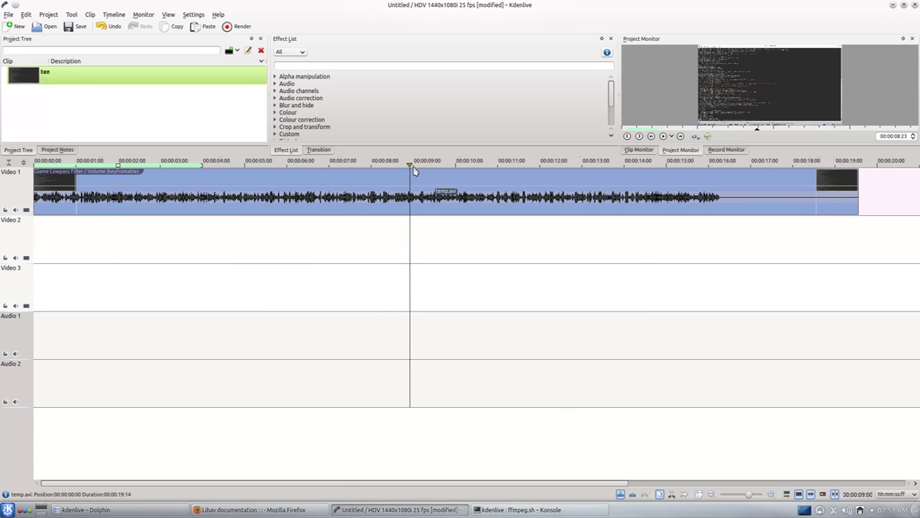
{"action": "left_click_drag", "start_coordinate": [411, 167], "coordinate": [130, 161]}
{"action": "left_click", "coordinate": [314, 311]}
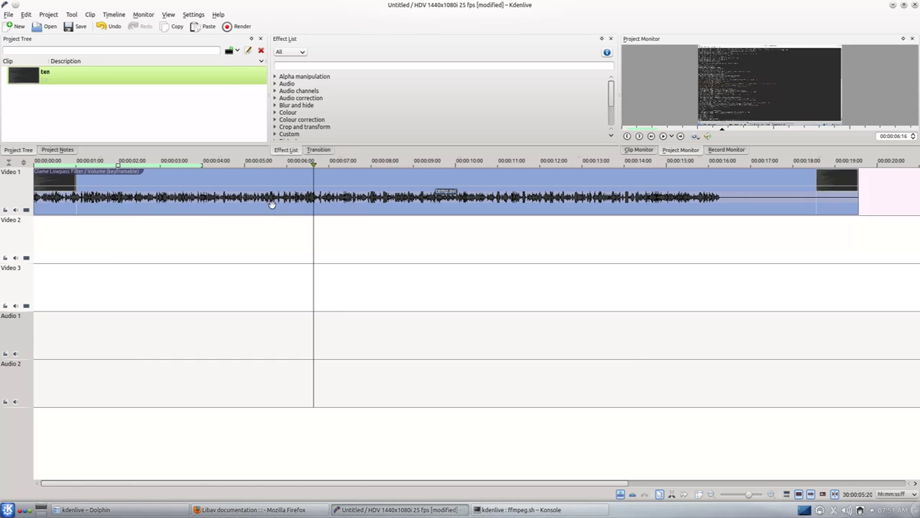
{"action": "left_click", "coordinate": [238, 27]}
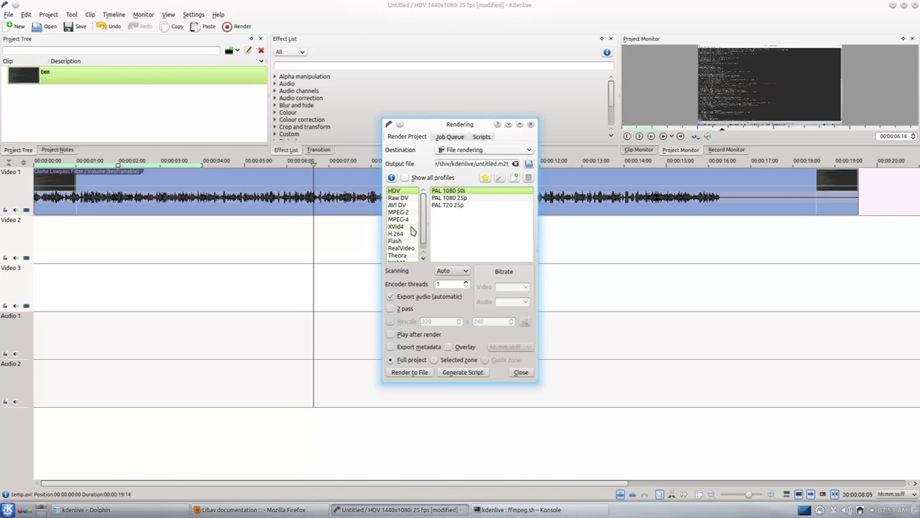
Step: Render the project to untitled.webm as WebM with 4 encoder threads, then view it in Dolphin
{"action": "scroll", "coordinate": [404, 248], "scroll_direction": "down", "scroll_amount": 1}
{"action": "left_click", "coordinate": [399, 255]}
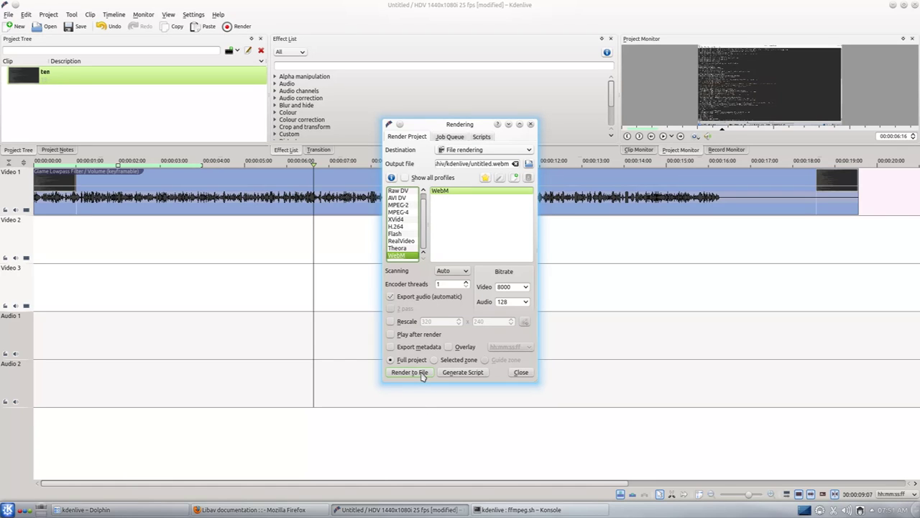
{"action": "left_click", "coordinate": [467, 286]}
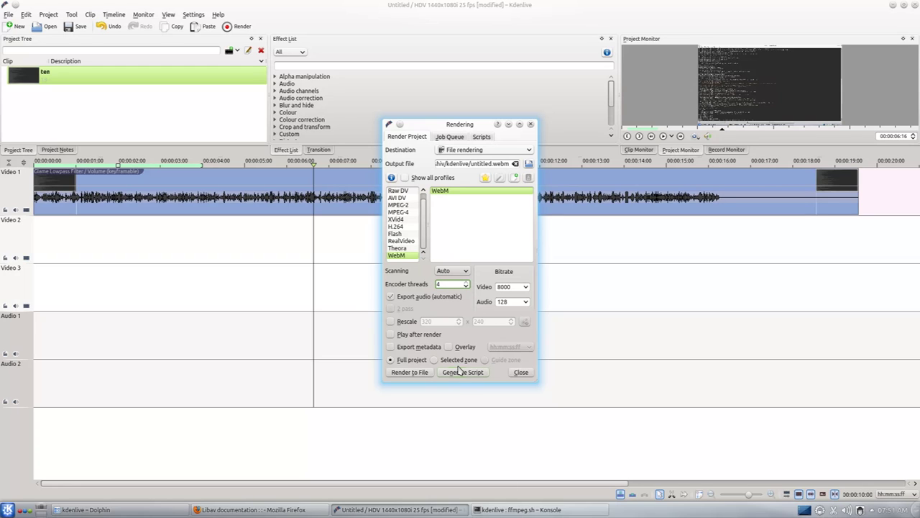
{"action": "left_click", "coordinate": [412, 372]}
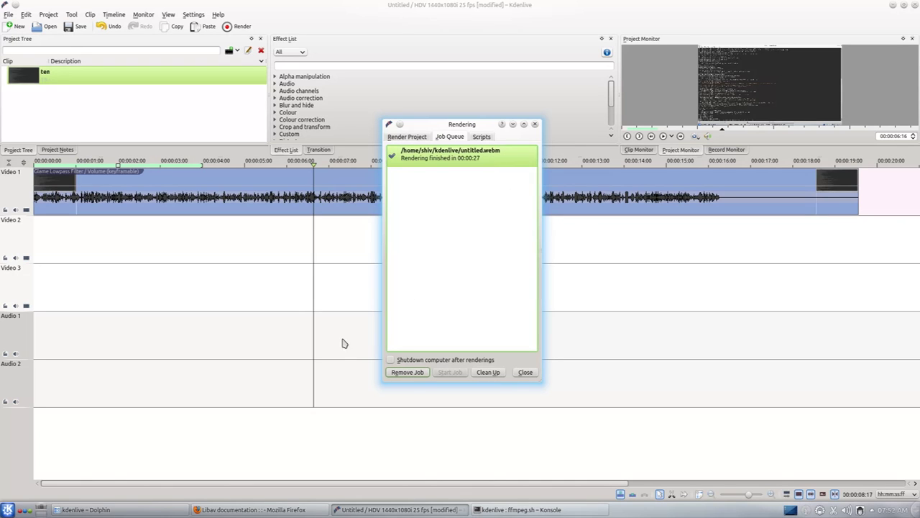
{"action": "left_click", "coordinate": [137, 509]}
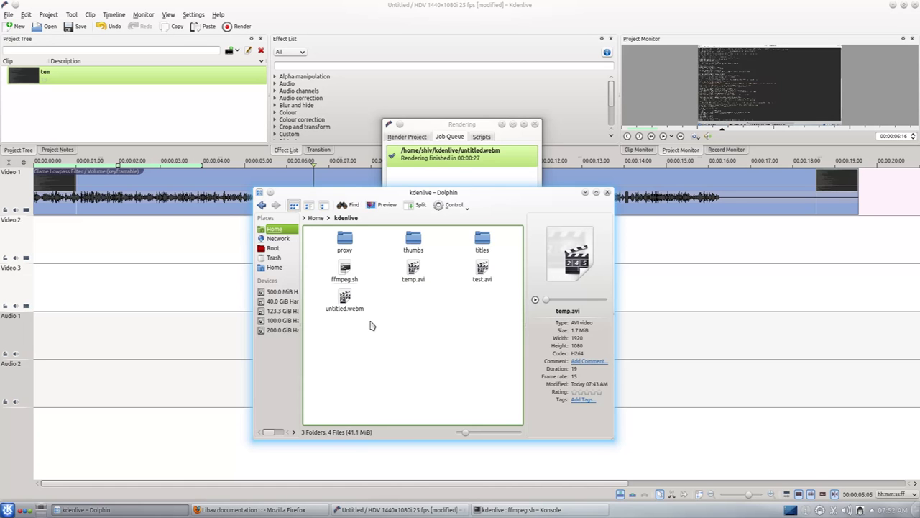
Step: Open untitled.webm in Firefox and play it full screen
{"action": "left_click", "coordinate": [345, 307]}
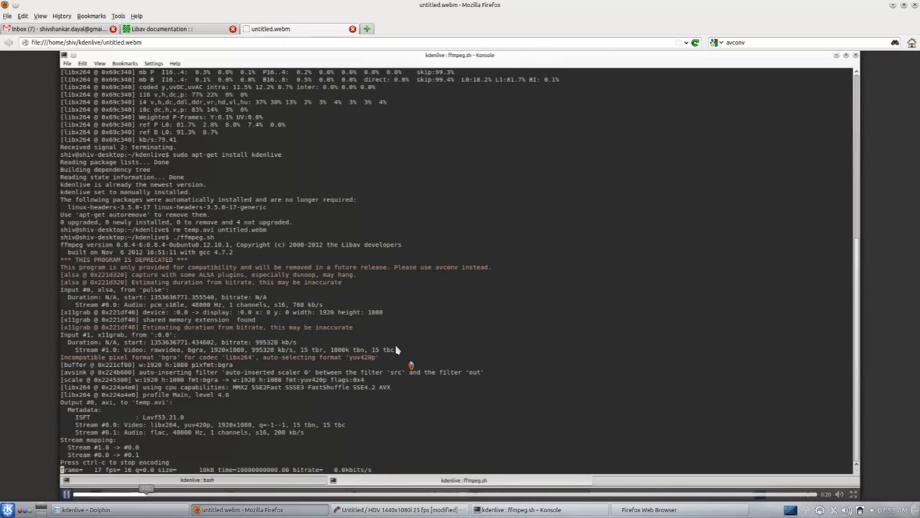
{"action": "right_click", "coordinate": [381, 220]}
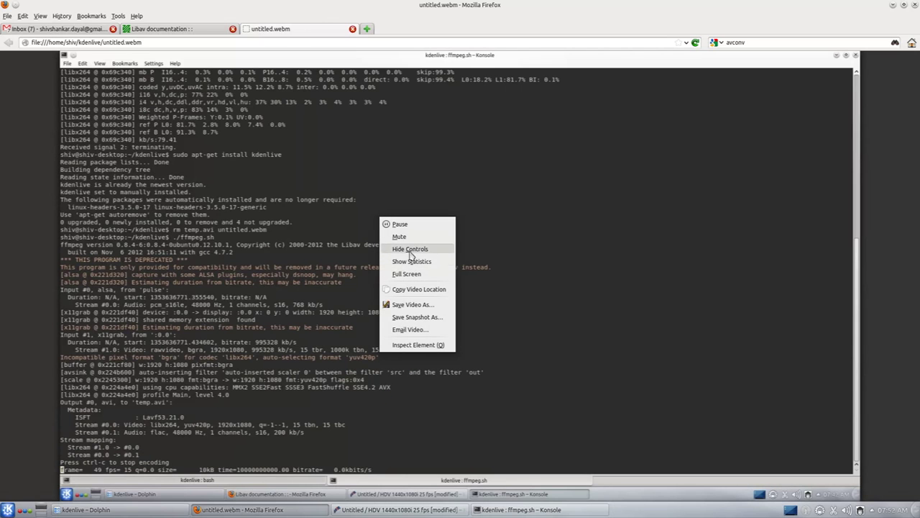
{"action": "left_click", "coordinate": [417, 276]}
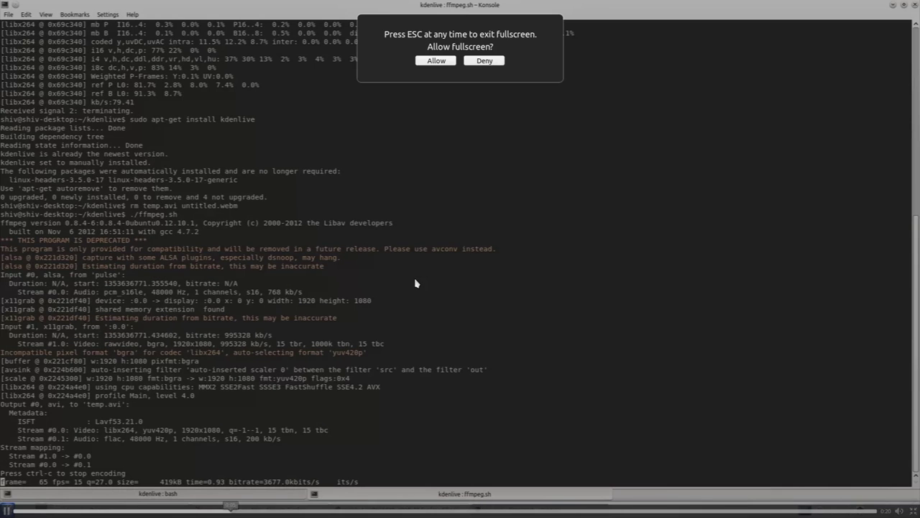
{"action": "left_click", "coordinate": [436, 61]}
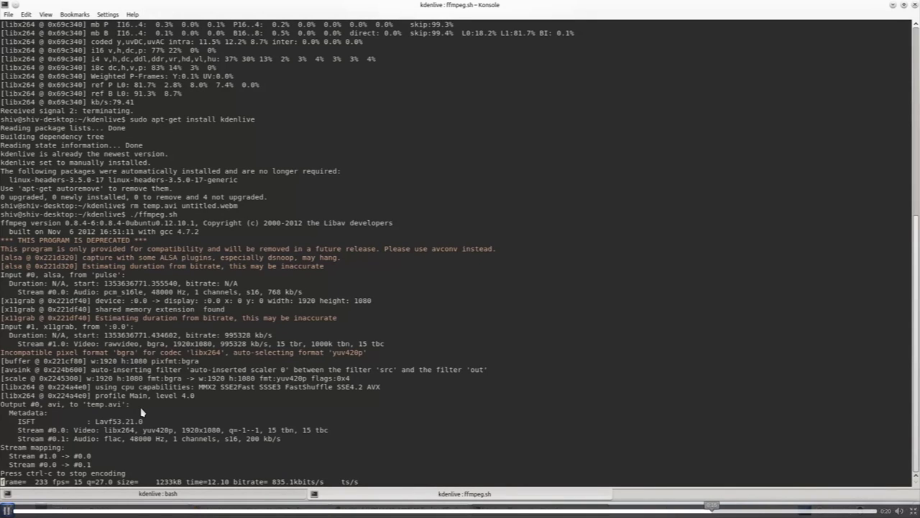
Step: Exit full screen, pause the video, and bring the ffmpeg Konsole window forward
{"action": "key", "text": "Escape"}
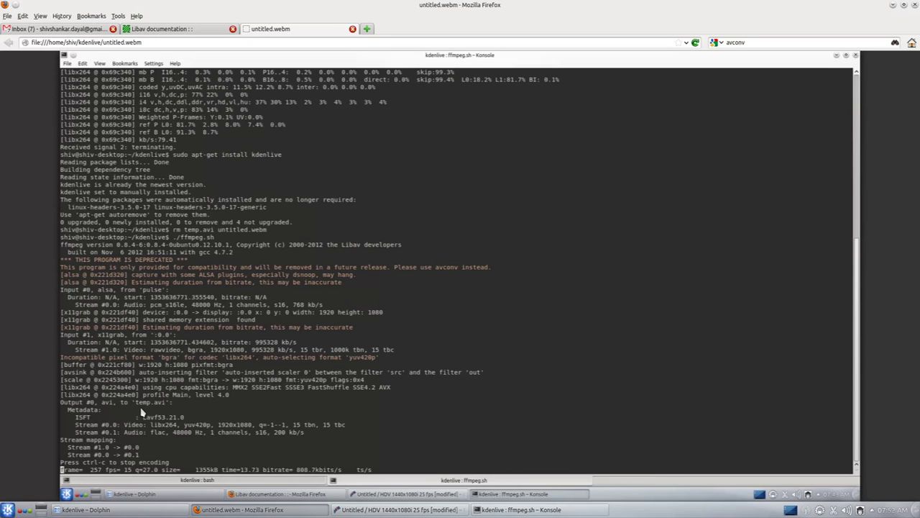
{"action": "key", "text": "space"}
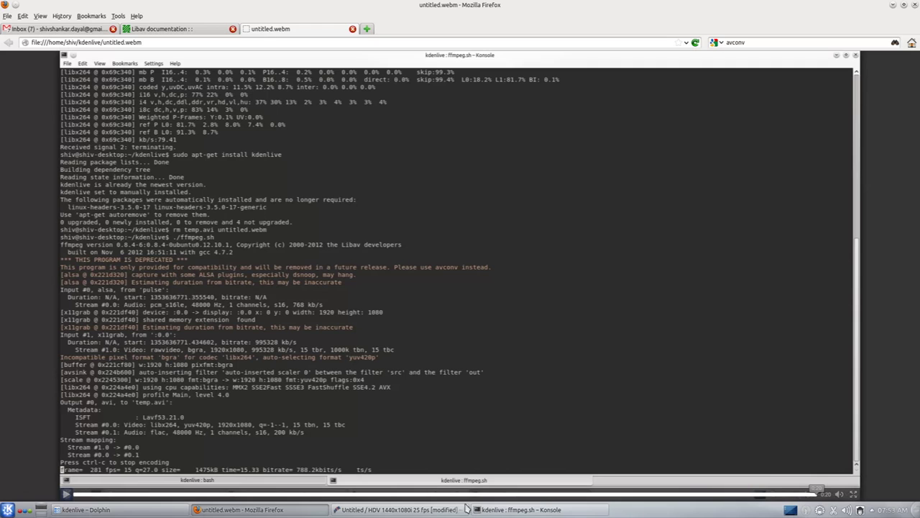
{"action": "left_click", "coordinate": [493, 511]}
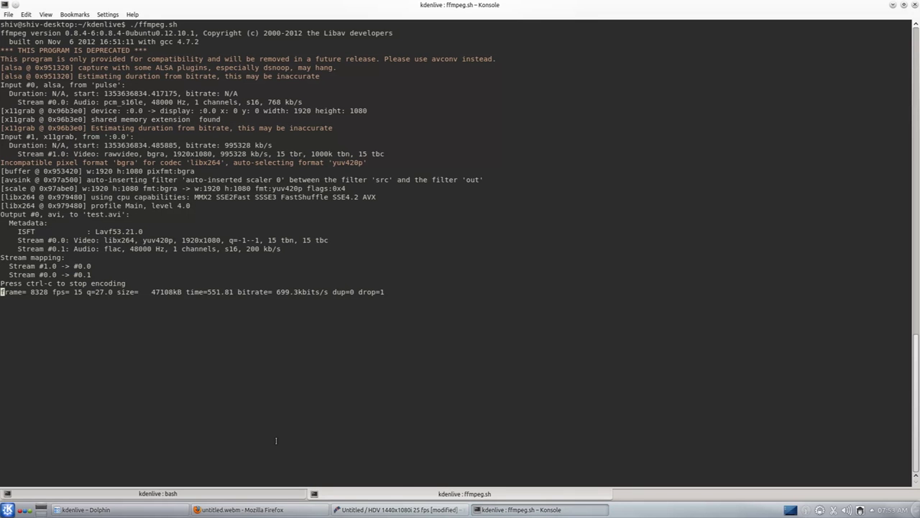
Step: Return to Kdenlive, close the Rendering dialog, and browse the clip's Add Effect menu without adding anything
{"action": "left_click", "coordinate": [395, 510]}
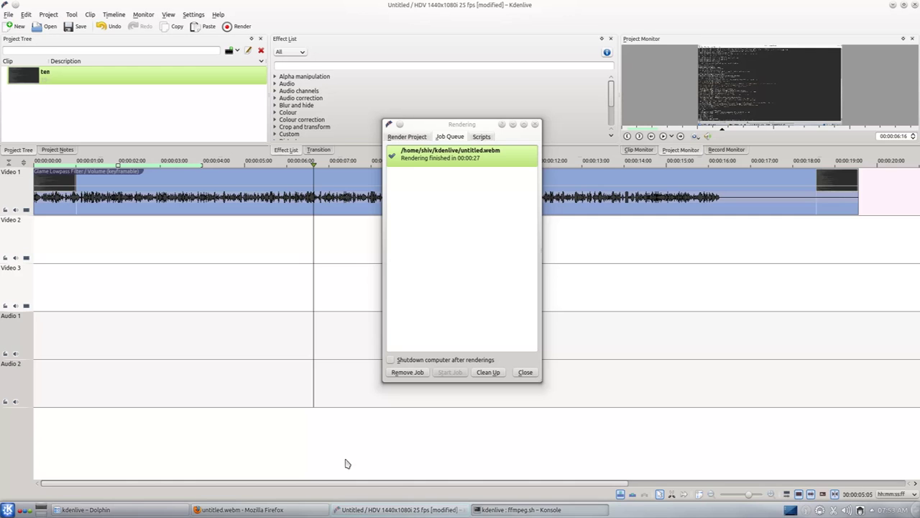
{"action": "left_click", "coordinate": [535, 125]}
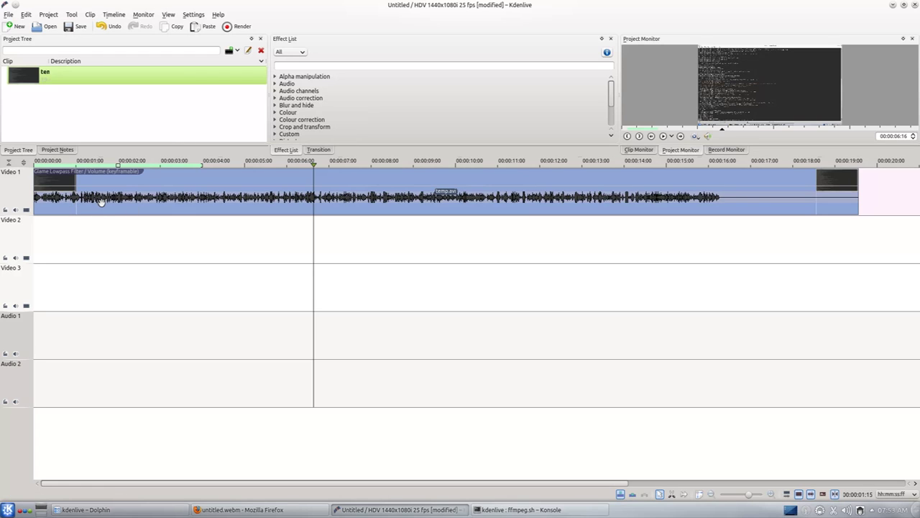
{"action": "right_click", "coordinate": [131, 194]}
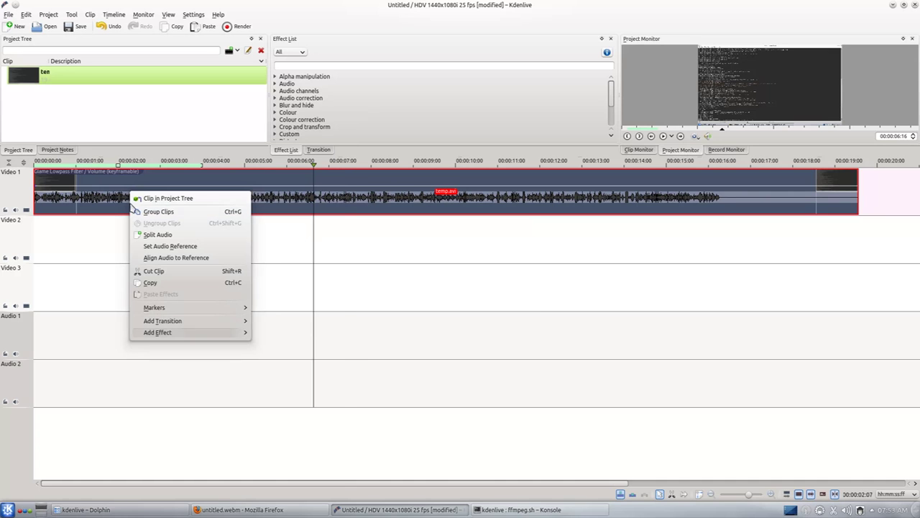
{"action": "mouse_move", "coordinate": [193, 331]}
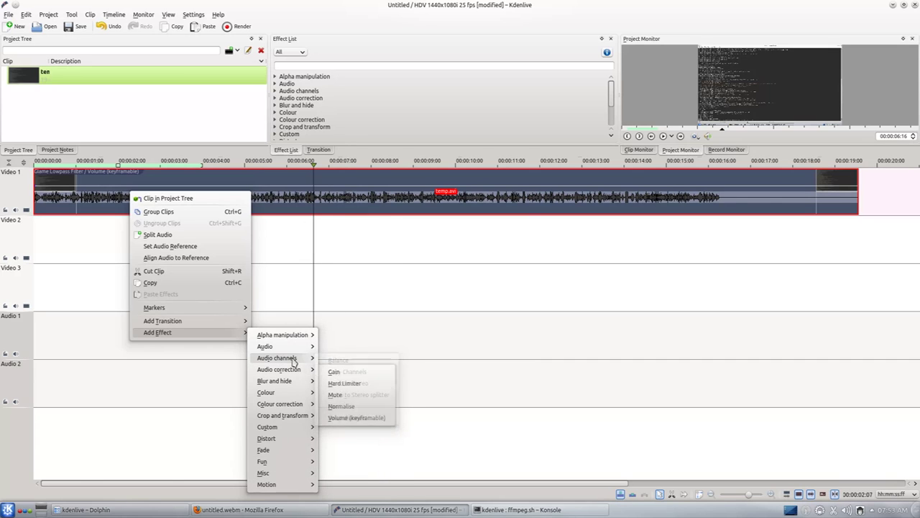
{"action": "left_click", "coordinate": [320, 195]}
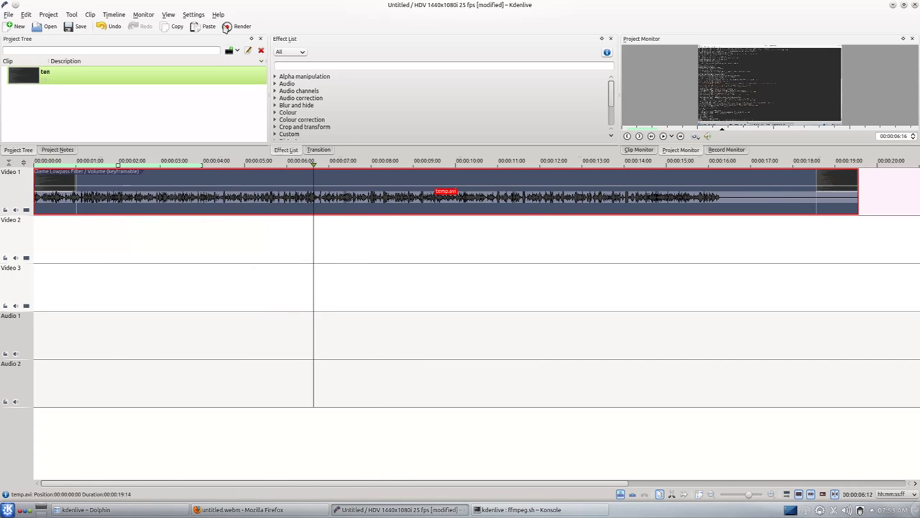
Step: Look through the Help menu, then close it
{"action": "left_click", "coordinate": [219, 16]}
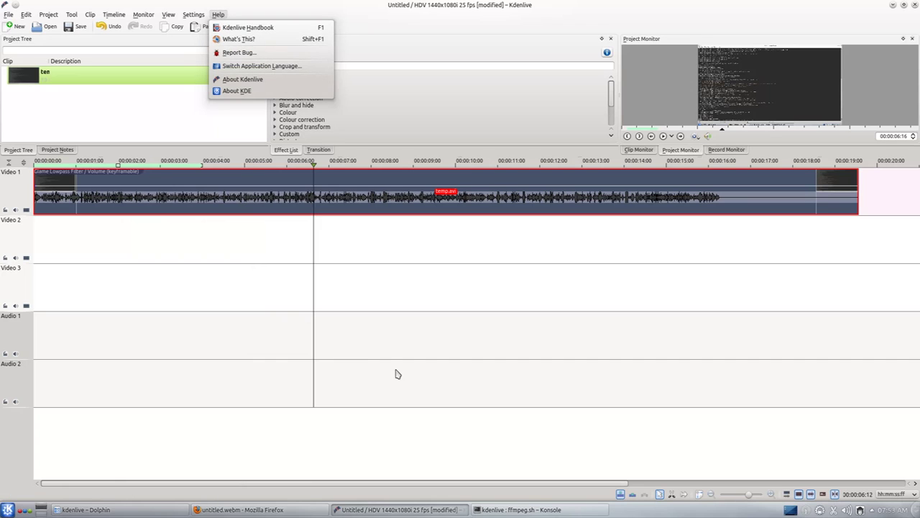
{"action": "left_click", "coordinate": [380, 340]}
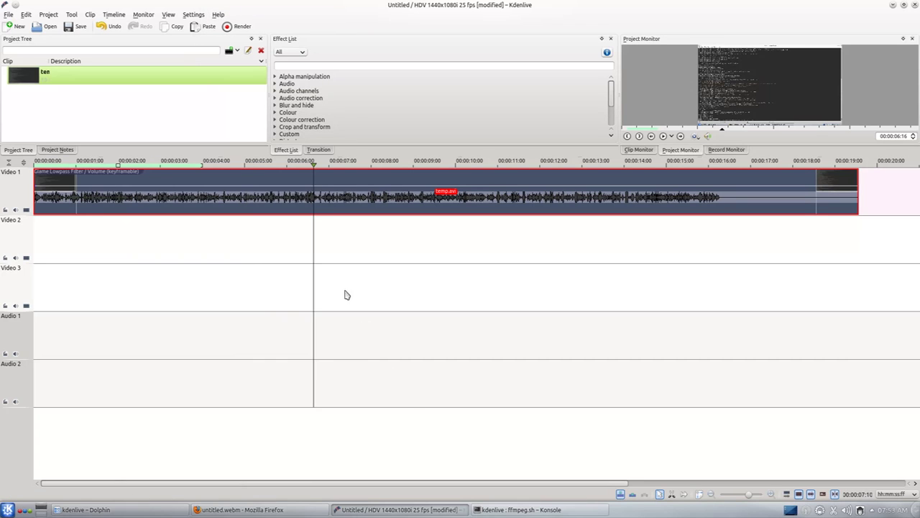
{"action": "mouse_move", "coordinate": [521, 511]}
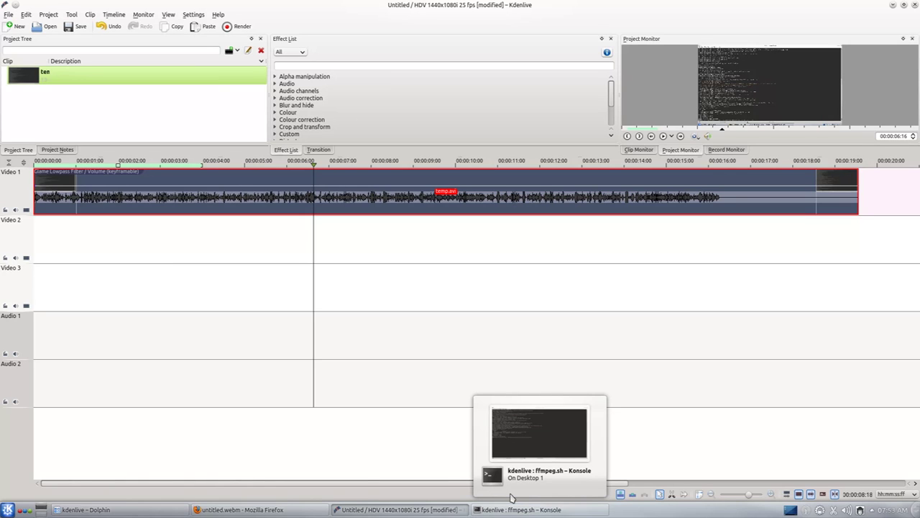
Step: Bring the Konsole ffmpeg.sh tab, still recording test.avi, to the front
{"action": "left_click", "coordinate": [509, 508]}
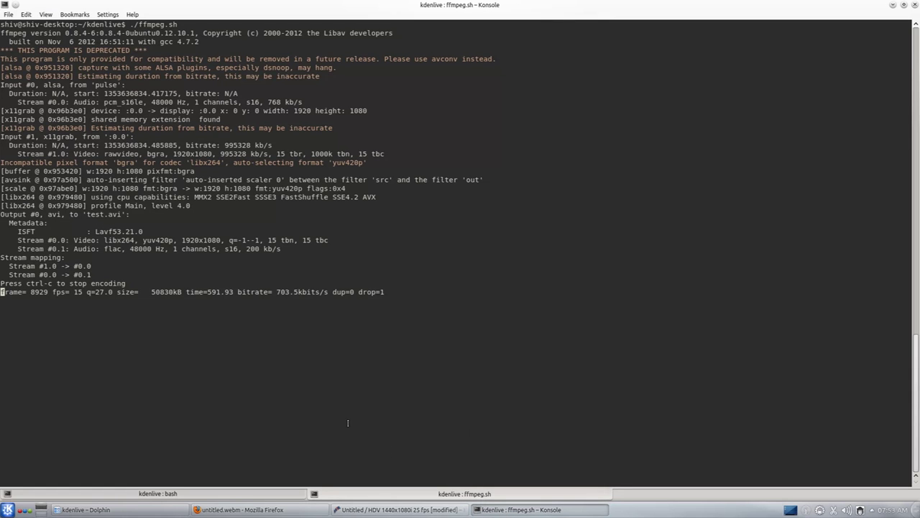